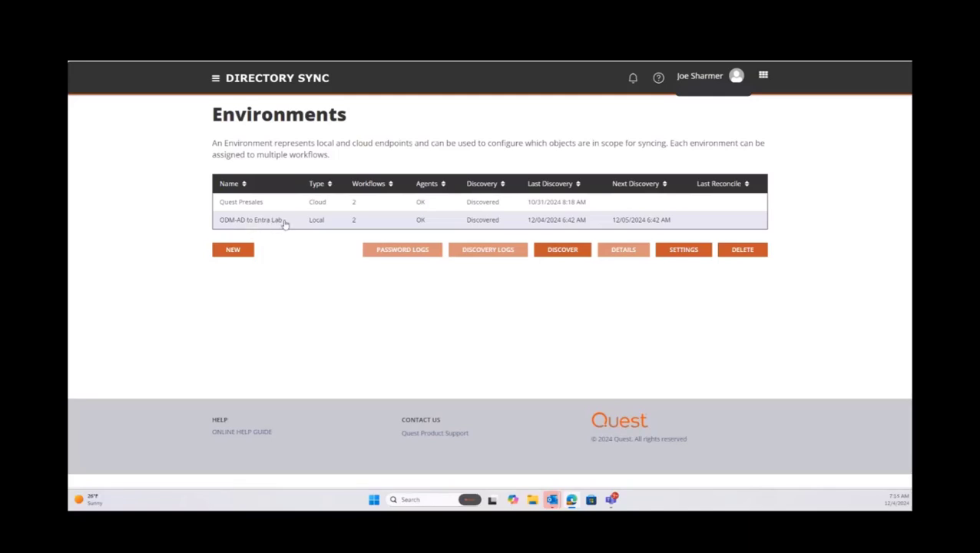
Select the ODM-AD to Entra Lab environment and pick the Standard Template from Templates.
click(322, 223)
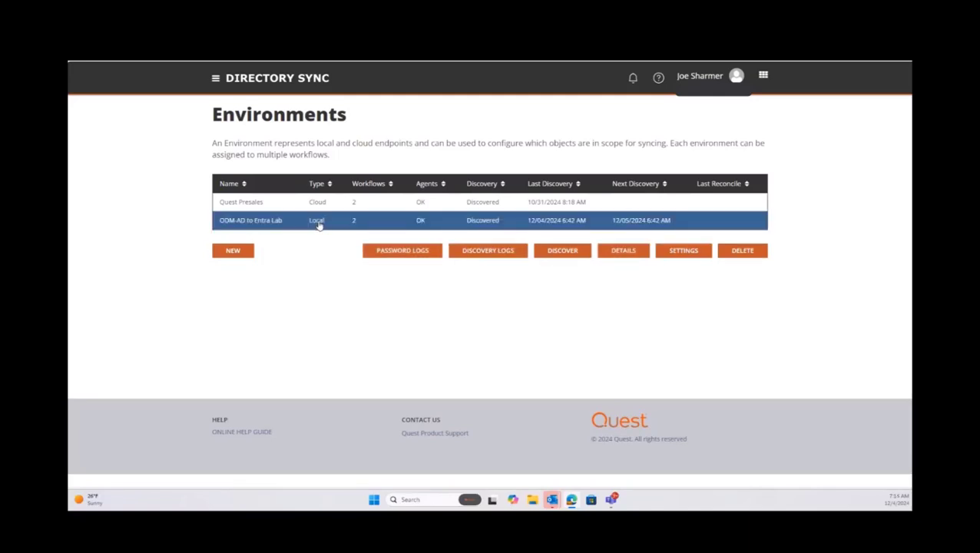
click(215, 77)
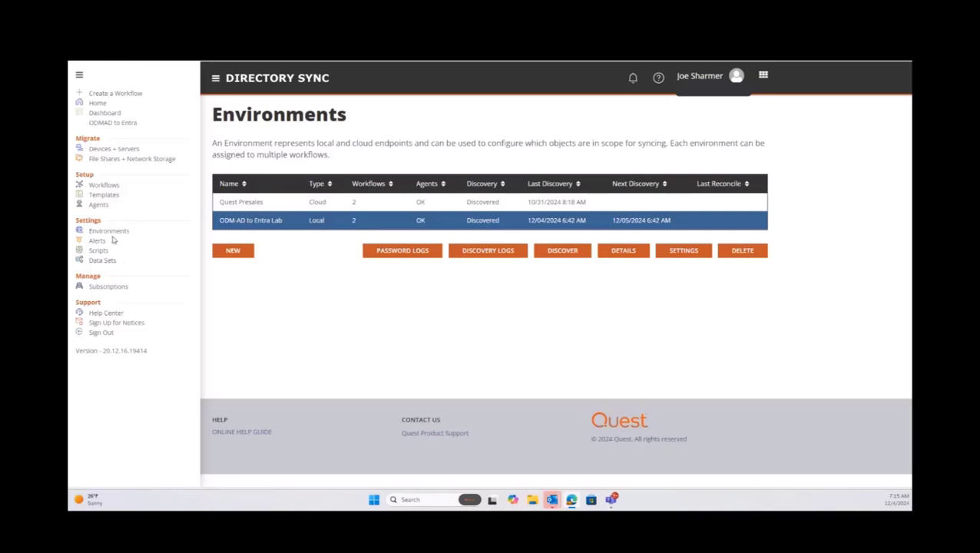
click(116, 197)
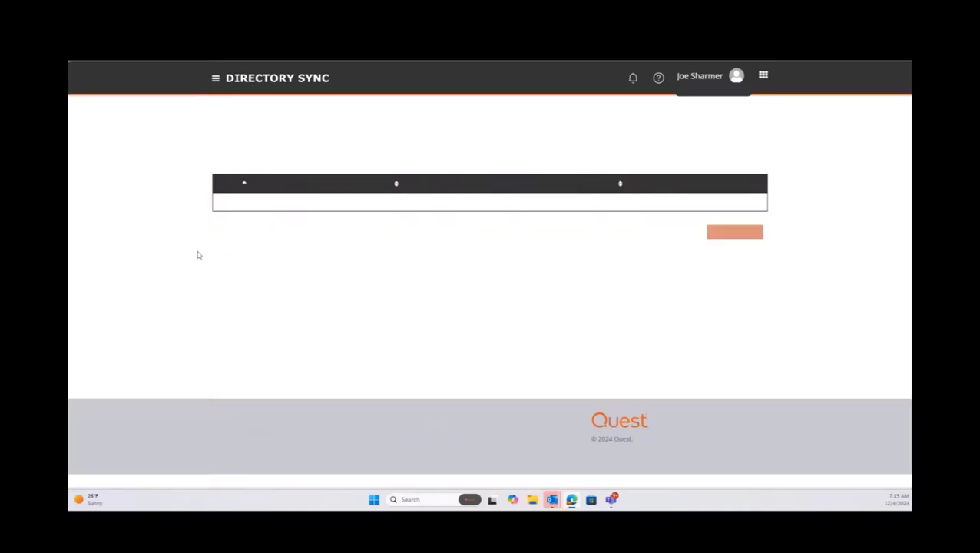
click(252, 206)
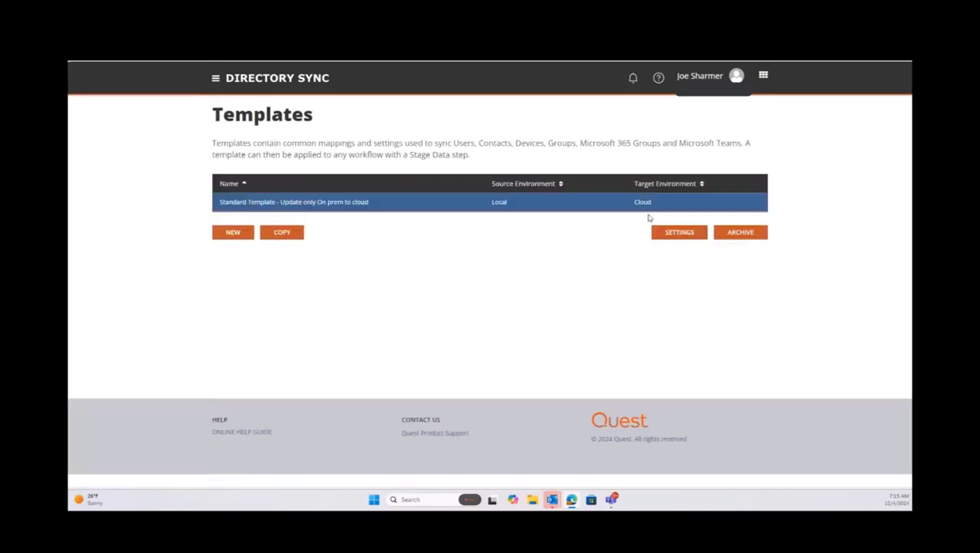
Open the Standard Template's settings and show the Objects options for users and groups.
click(671, 234)
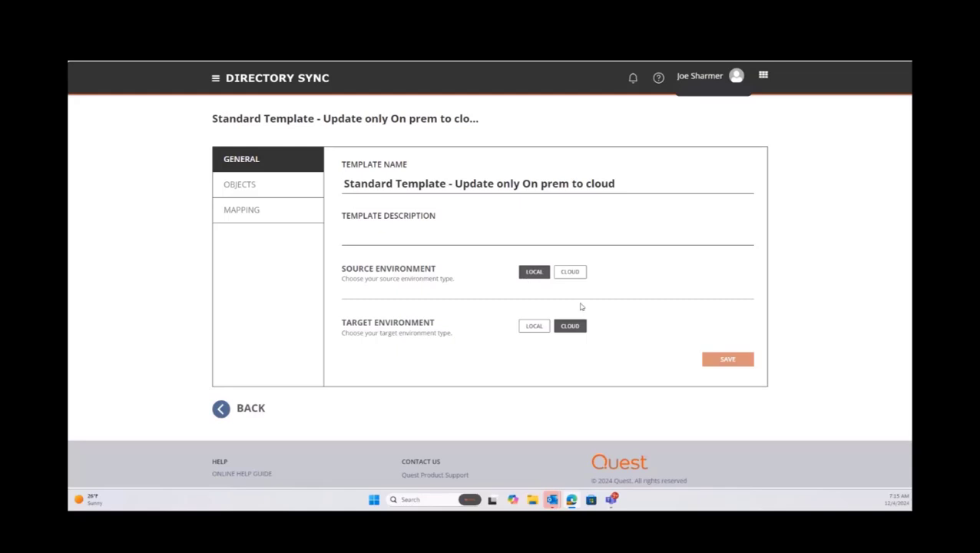
click(272, 188)
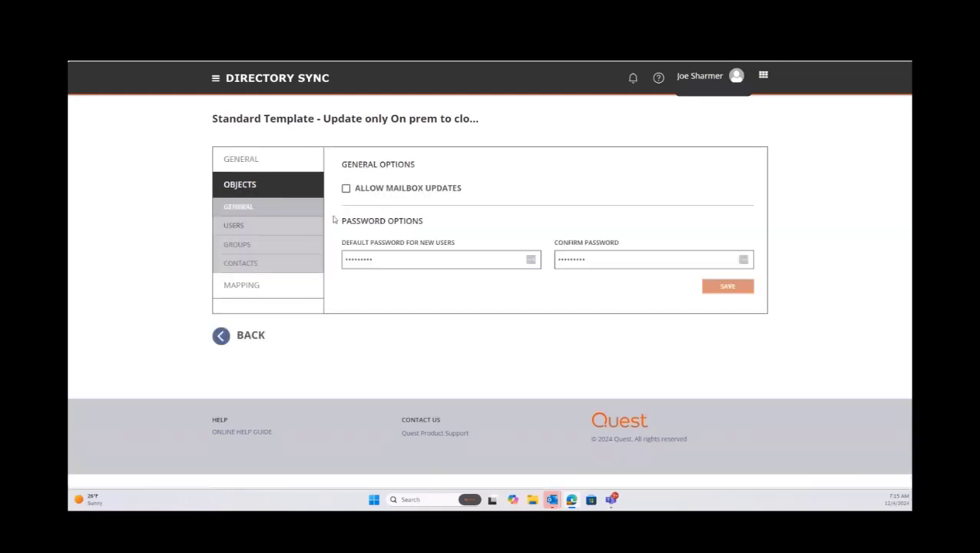
click(289, 231)
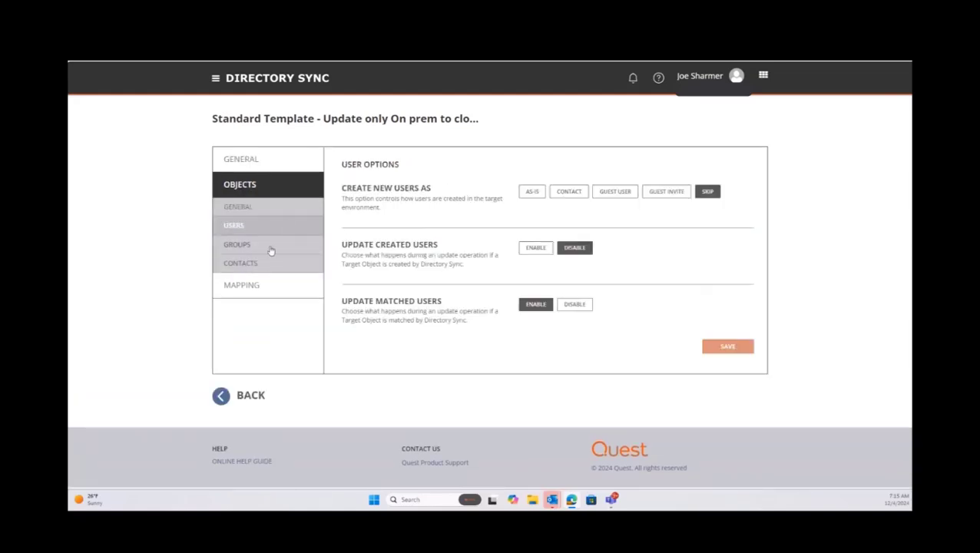
click(270, 251)
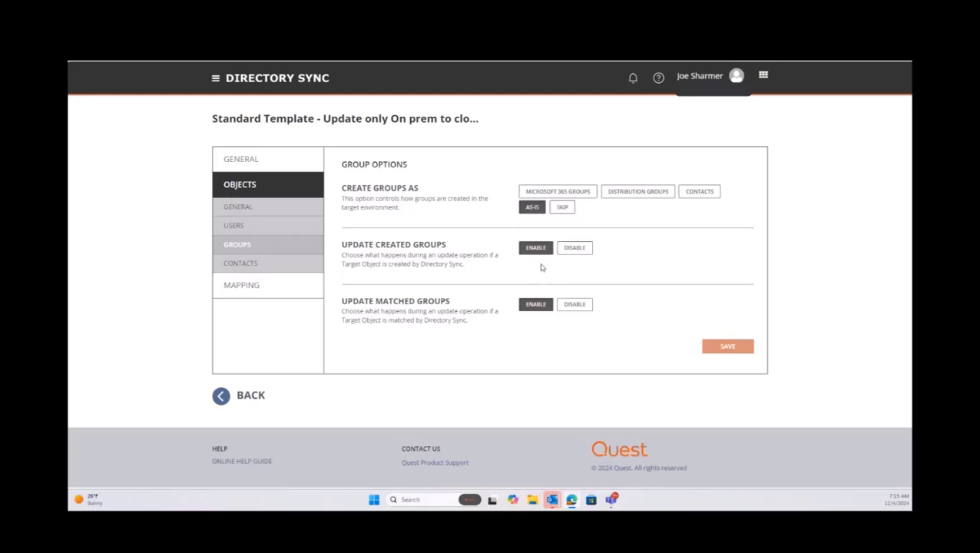
Inspect the CustomAttribute1 attribute mapping and close it unchanged.
click(259, 287)
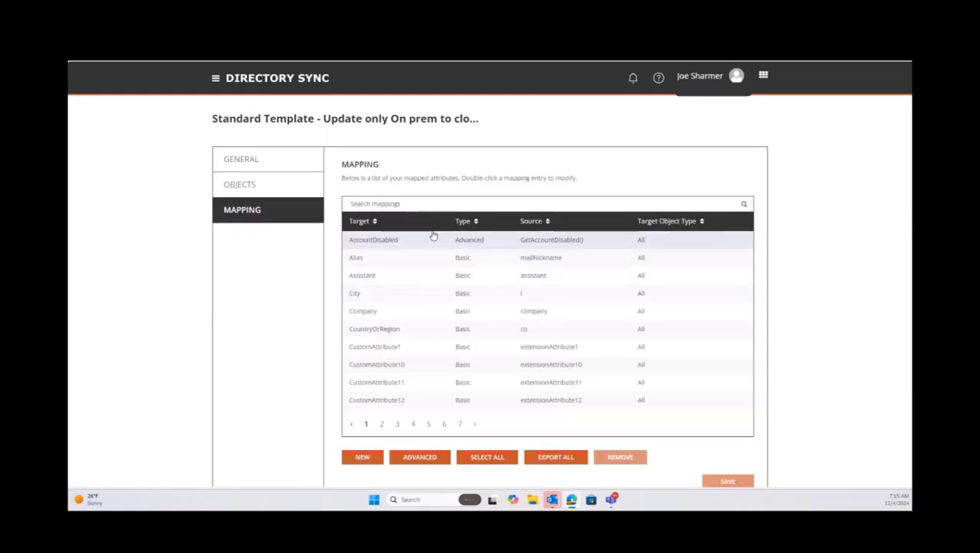
double_click(393, 349)
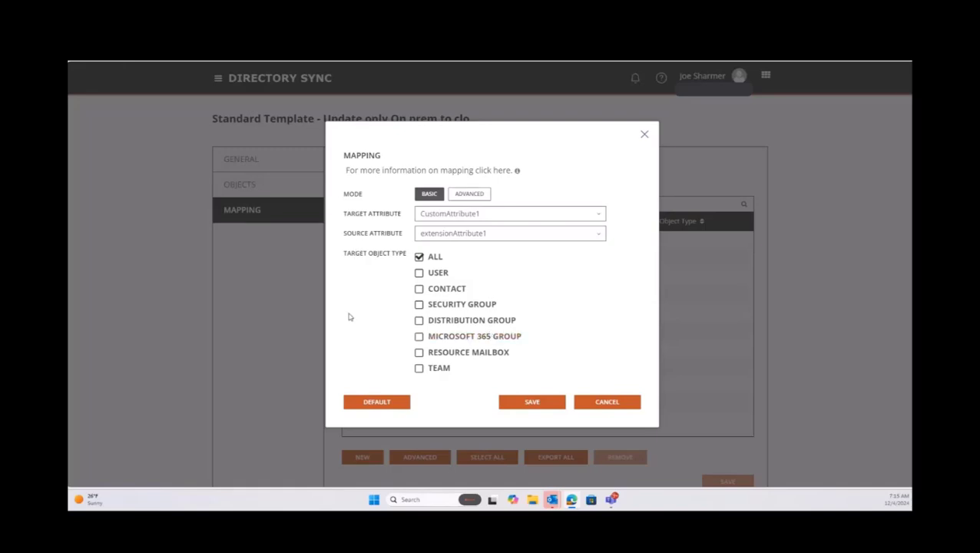
click(645, 135)
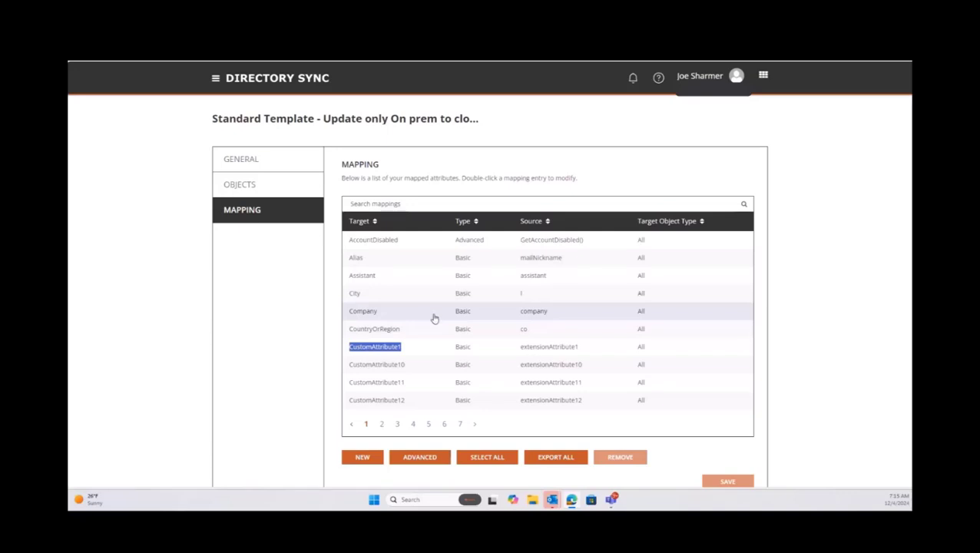
Filter the mappings by 'mail' and review the WindowsEmailAddress mapping without changes.
click(465, 203)
text(mail)
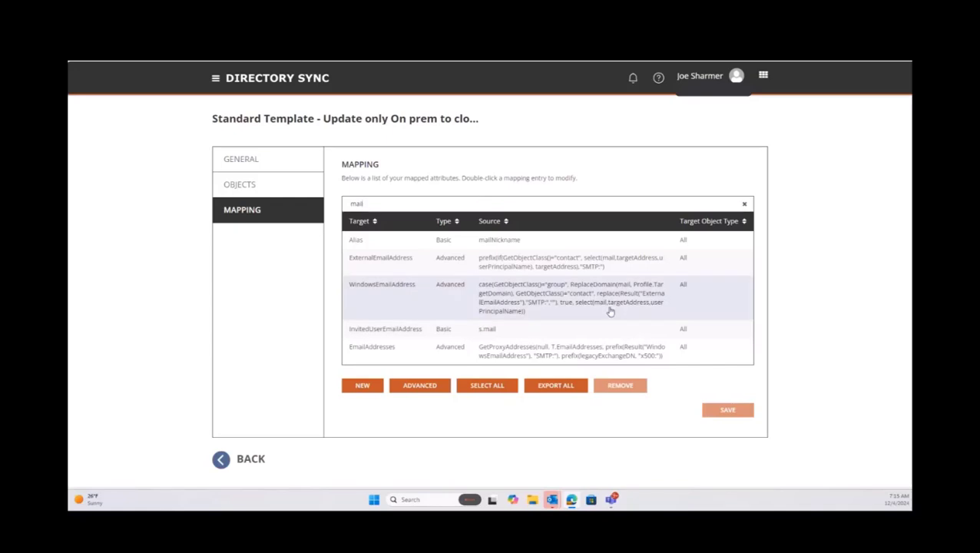
double_click(610, 311)
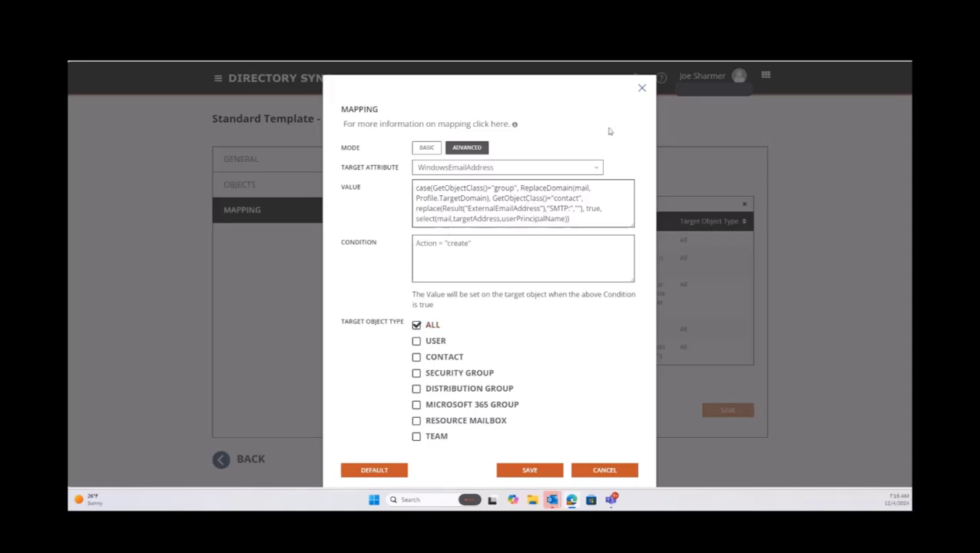
click(643, 89)
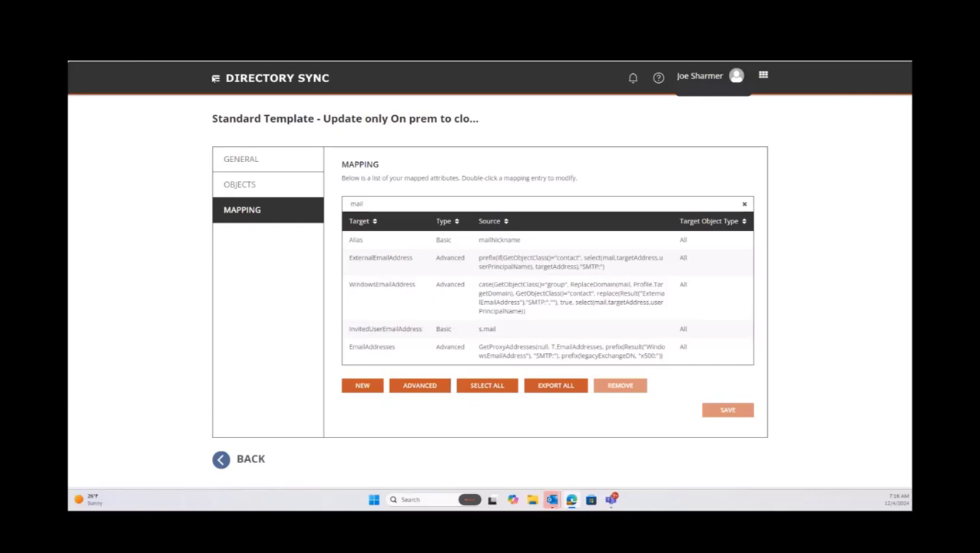
click(215, 78)
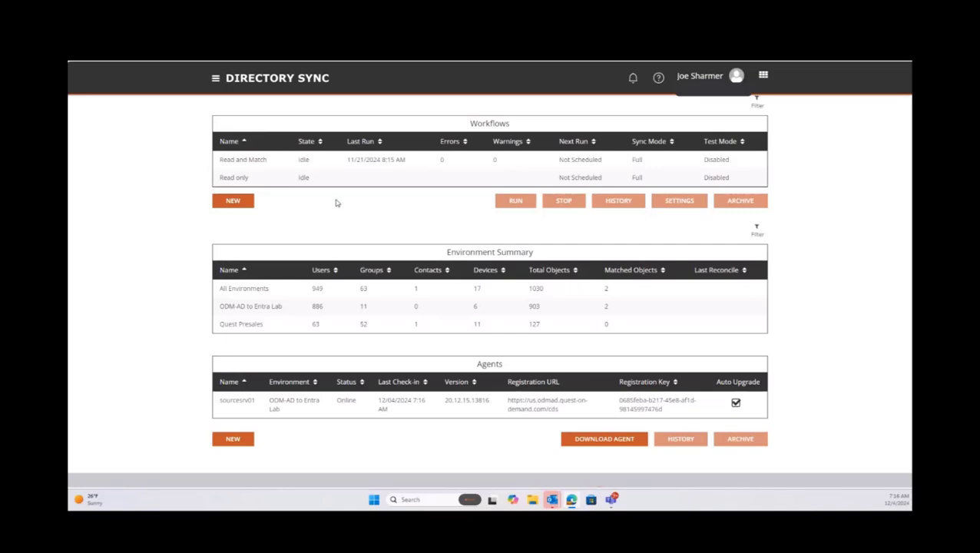
Open the Read and Match workflow's settings and review its Environments and Sync Workflow steps.
click(363, 161)
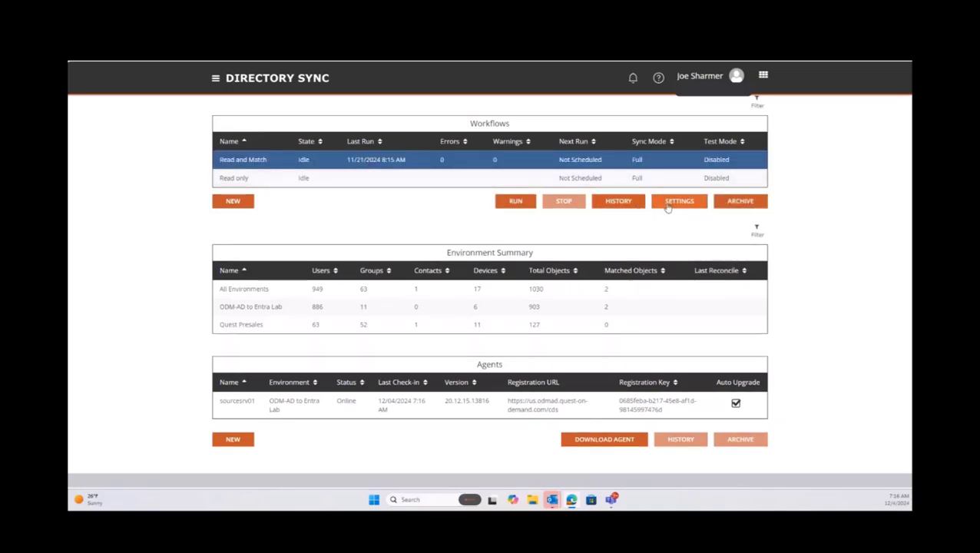
click(669, 205)
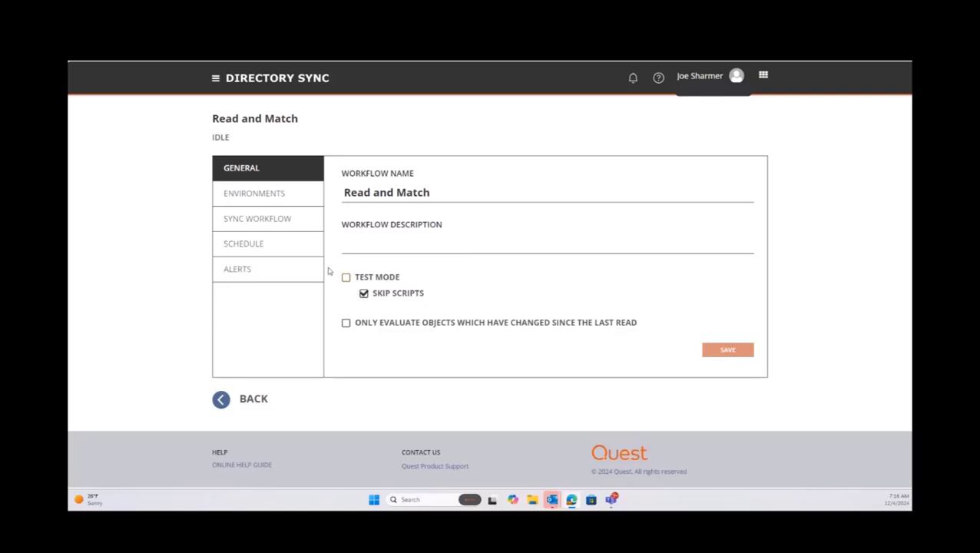
click(265, 198)
click(265, 222)
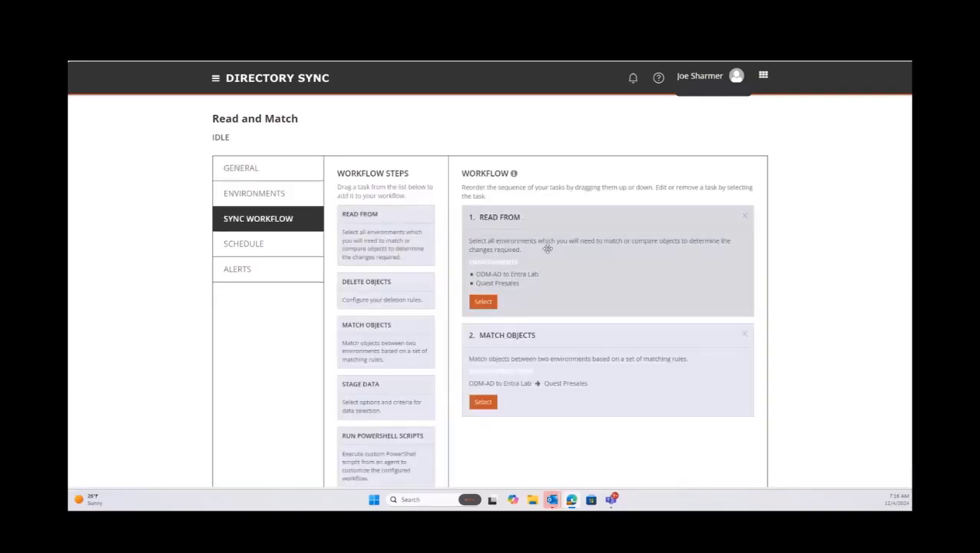
scroll(411, 391, down, 2)
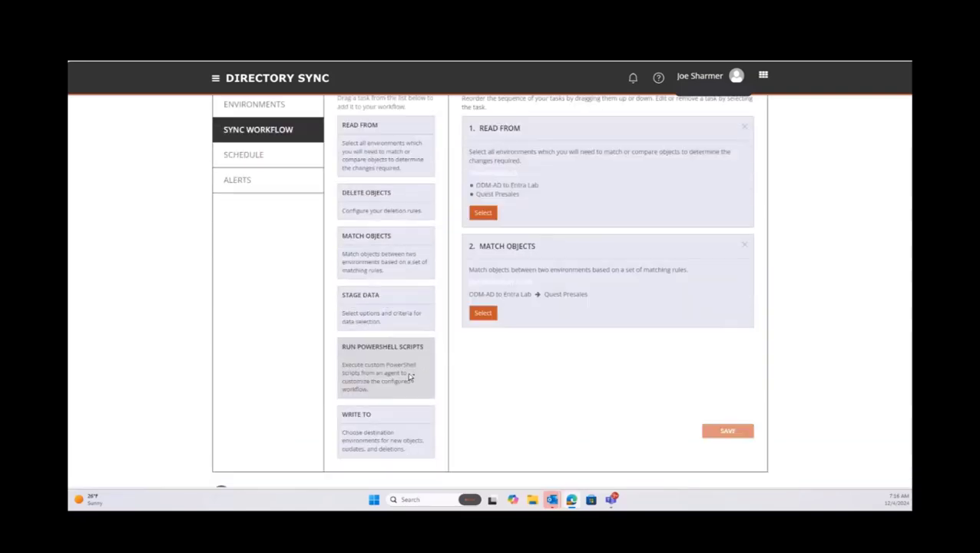
scroll(411, 377, up, 1)
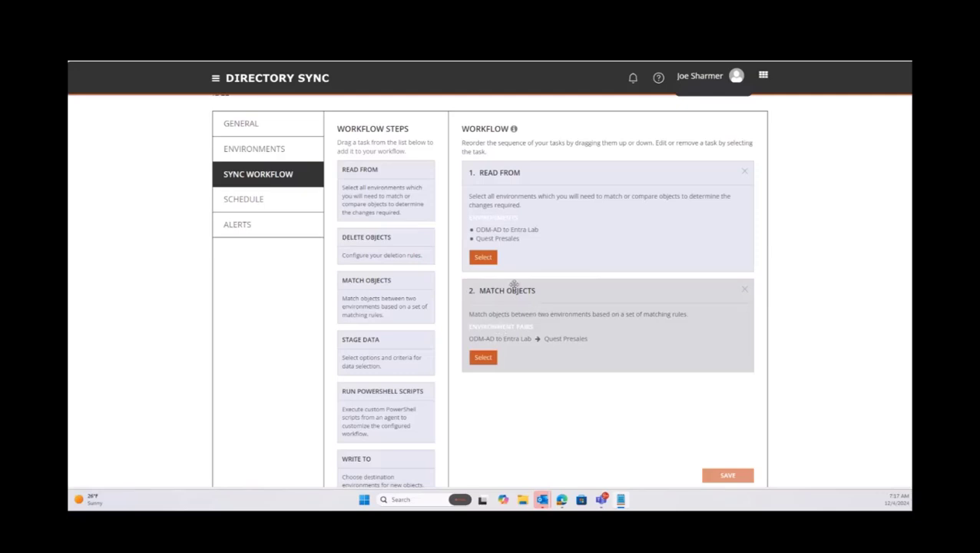
scroll(509, 296, down, 2)
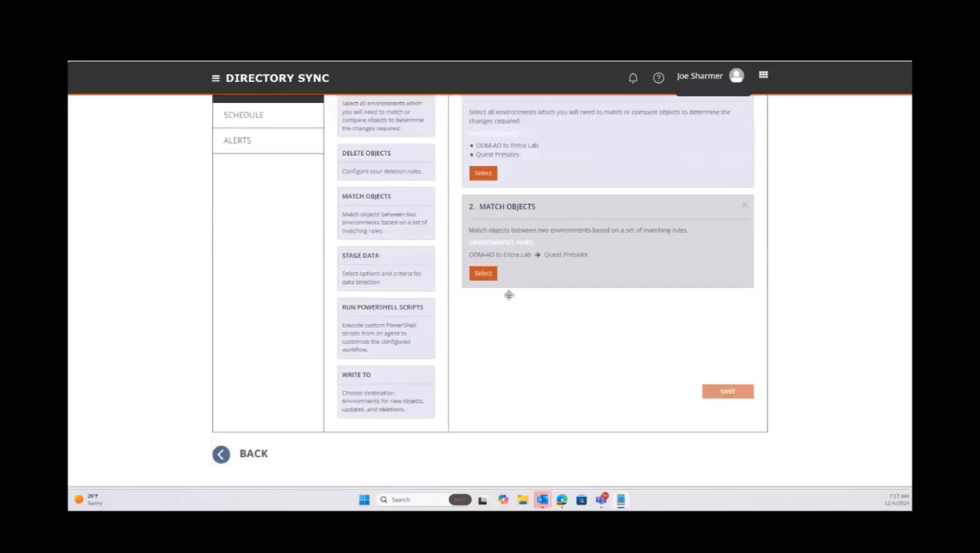
scroll(507, 294, up, 2)
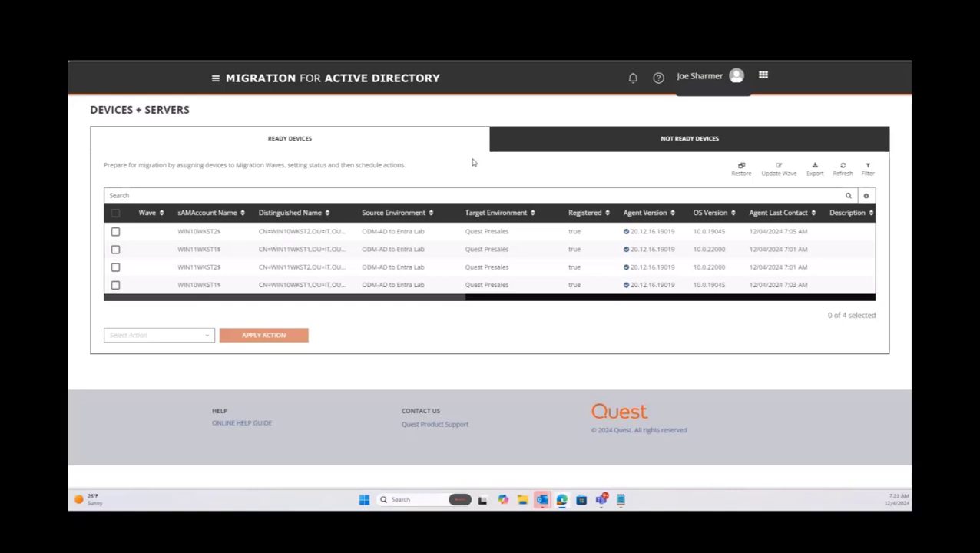
Review the user profiles on device WIN11WKST1$, then close the window and deselect it.
click(115, 250)
click(197, 335)
scroll(172, 391, down, 3)
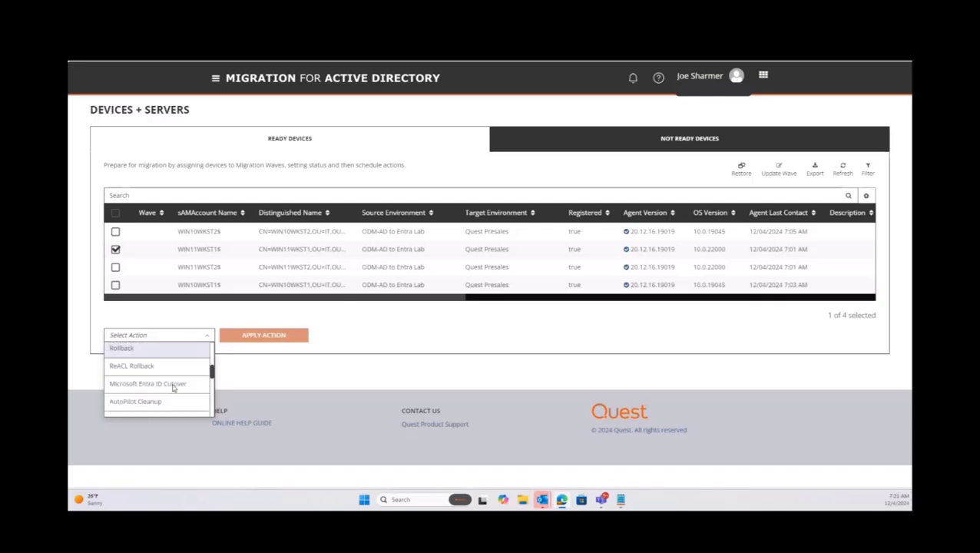
scroll(174, 390, down, 5)
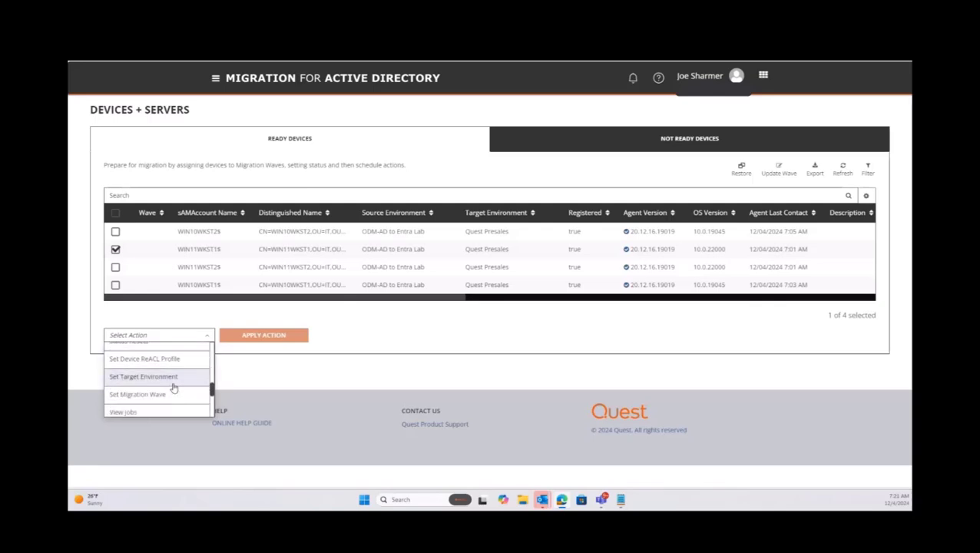
scroll(167, 373, up, 2)
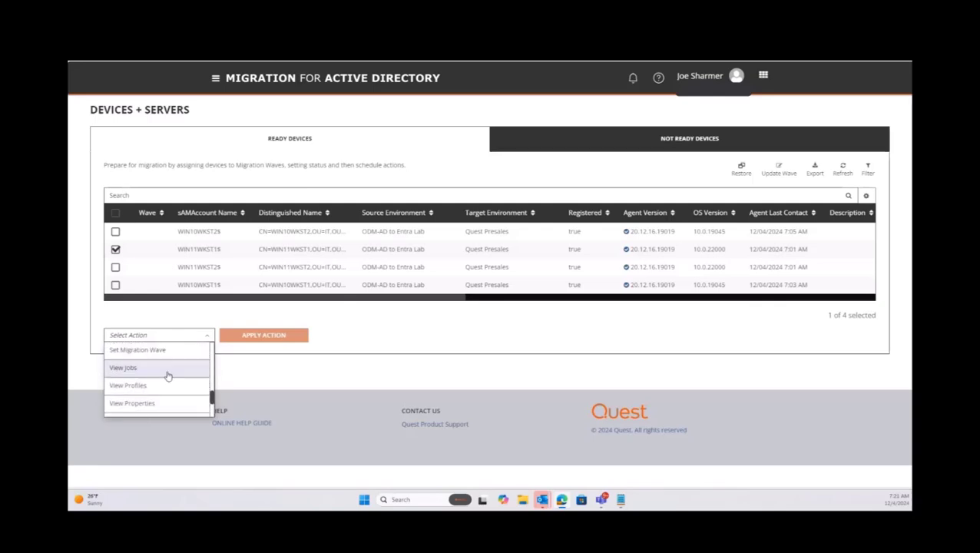
click(163, 385)
click(260, 337)
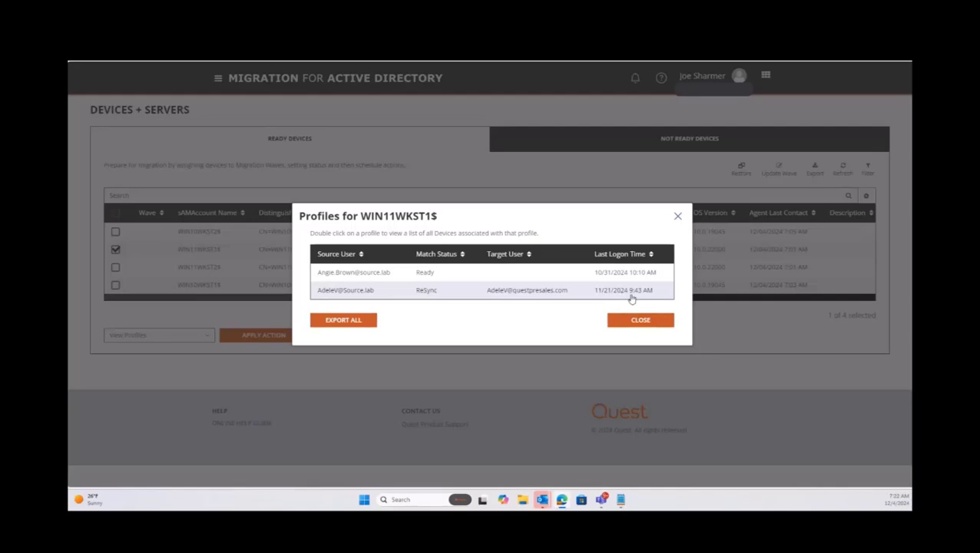
click(677, 216)
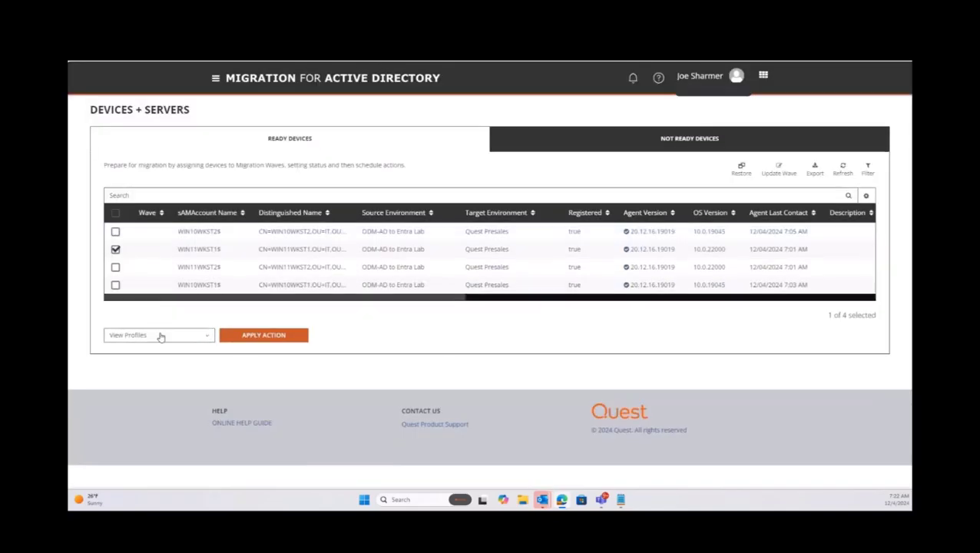
click(115, 249)
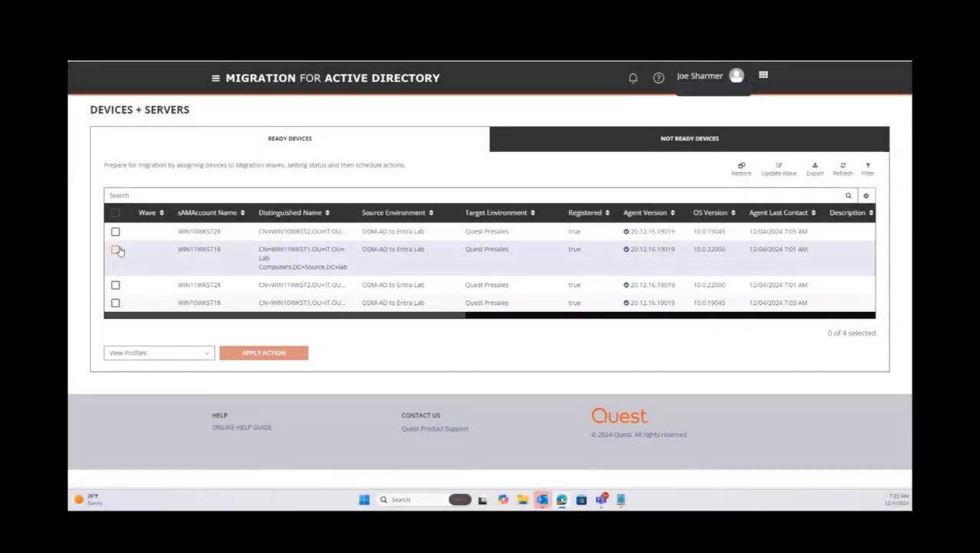
Select devices WIN11WKST1$ and WIN11WKST2$ and apply the ReACL action.
click(115, 249)
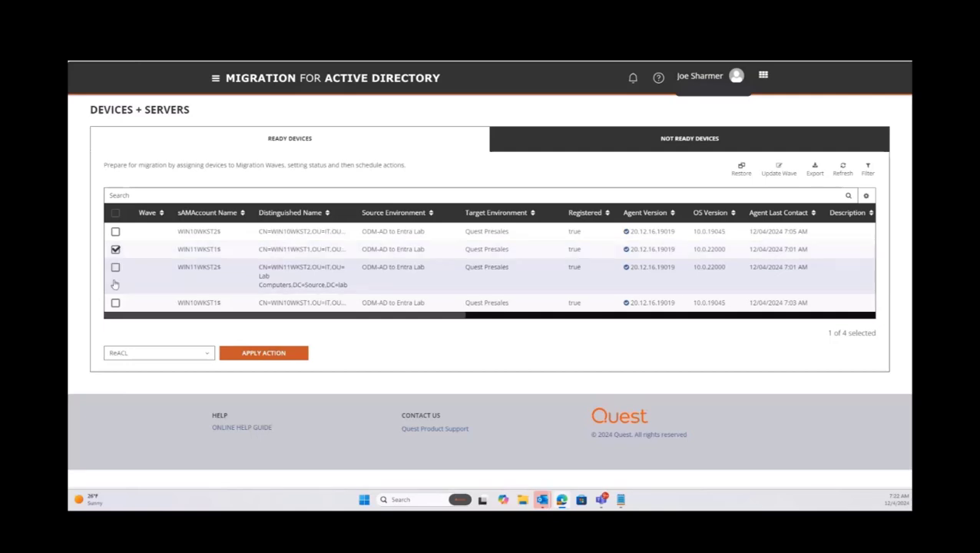
click(116, 268)
click(241, 338)
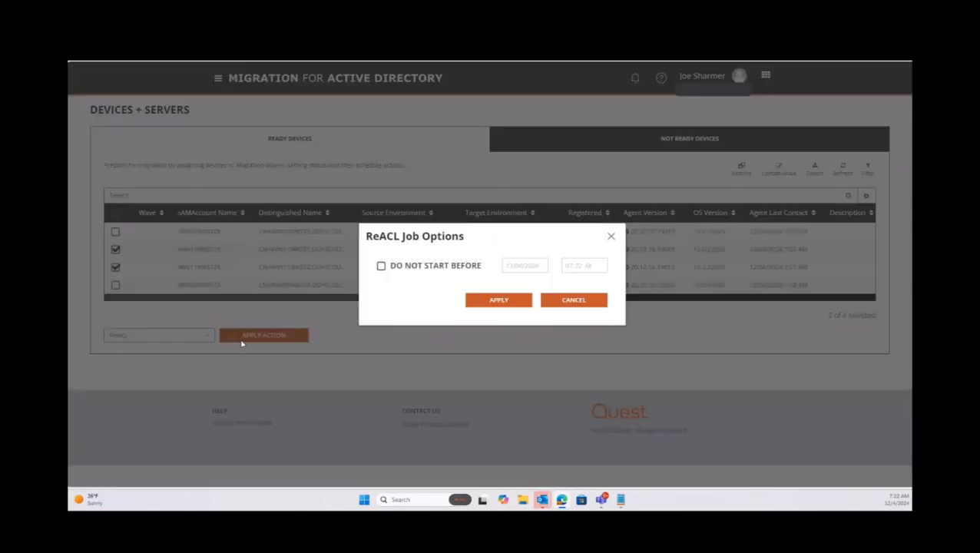
click(496, 302)
Apply the ReACL job options to queue the job for both devices.
click(357, 448)
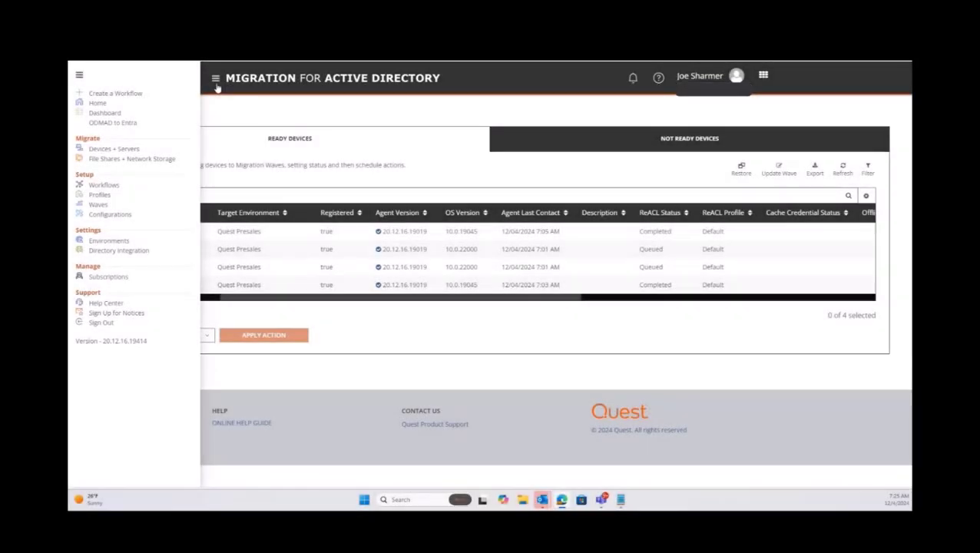
Page through the Workstation to Entra migration profile's settings and close the editor without saving.
click(104, 195)
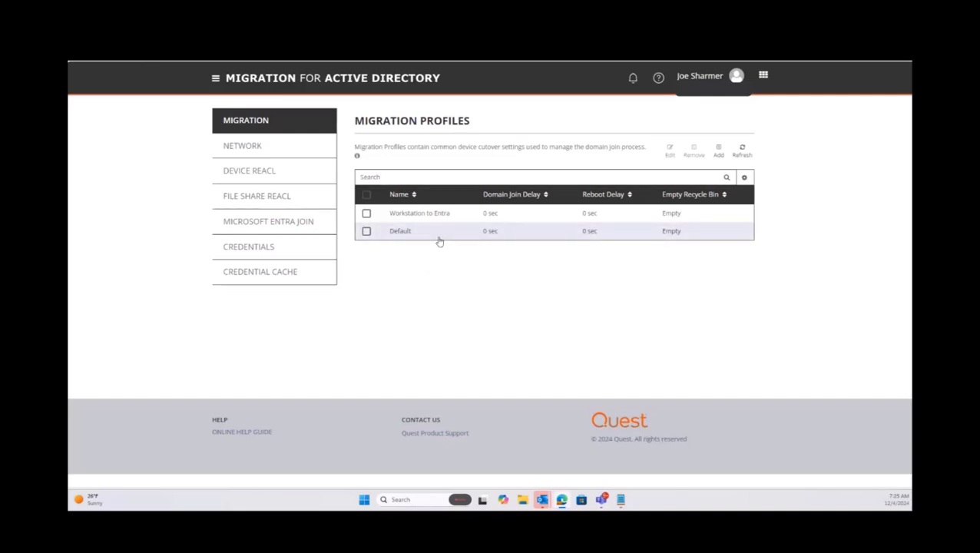
click(454, 213)
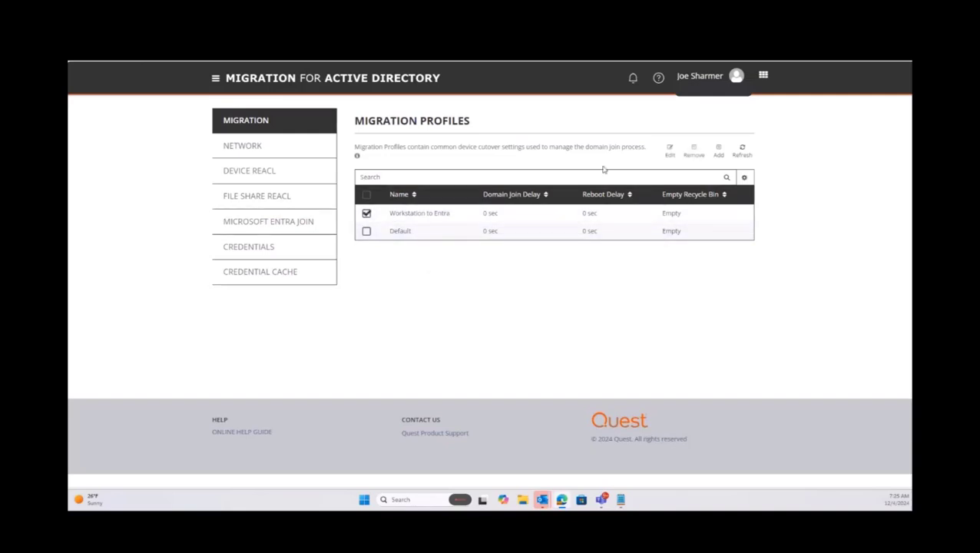
click(668, 152)
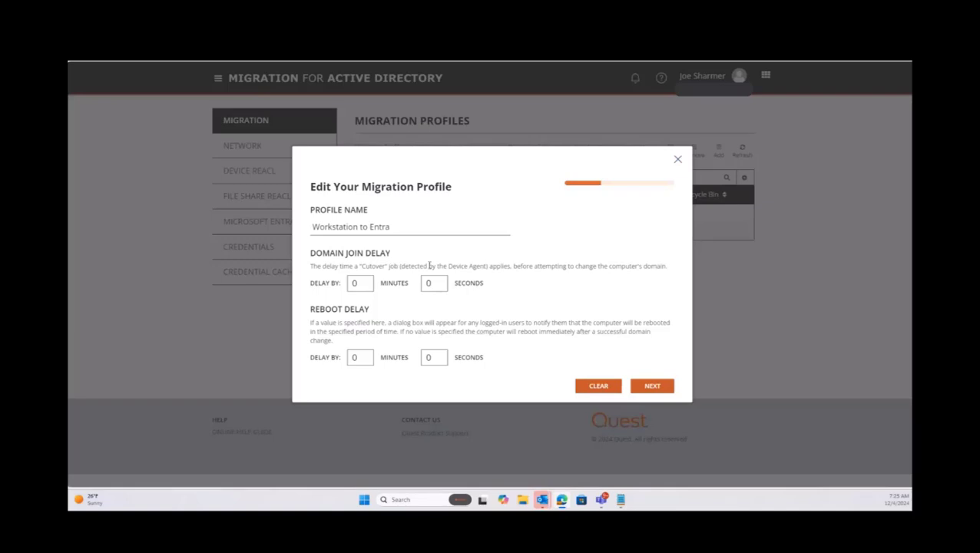
click(661, 386)
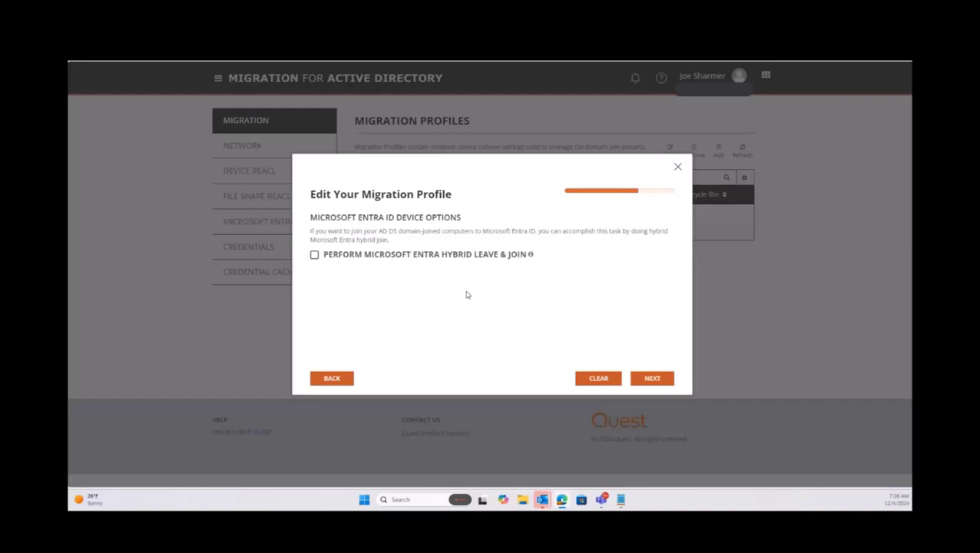
click(665, 380)
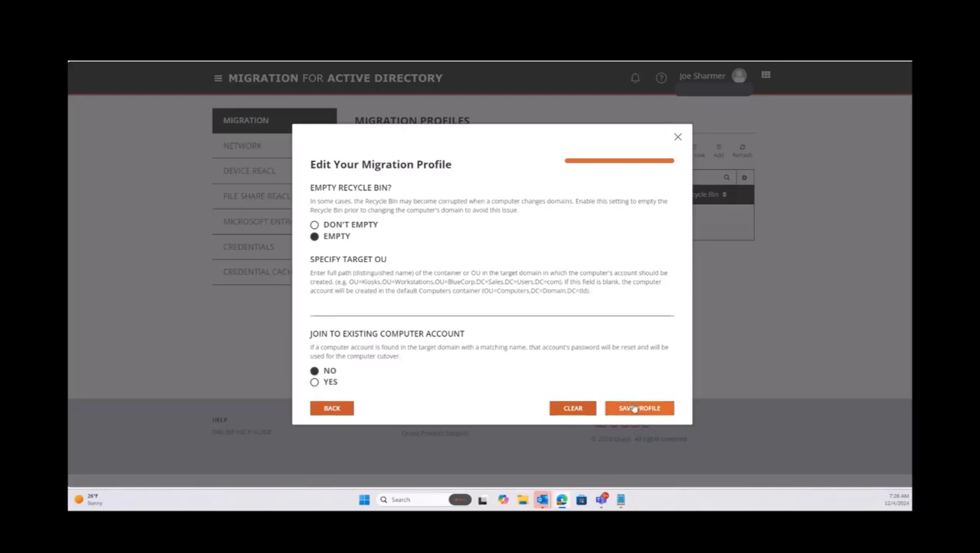
click(677, 137)
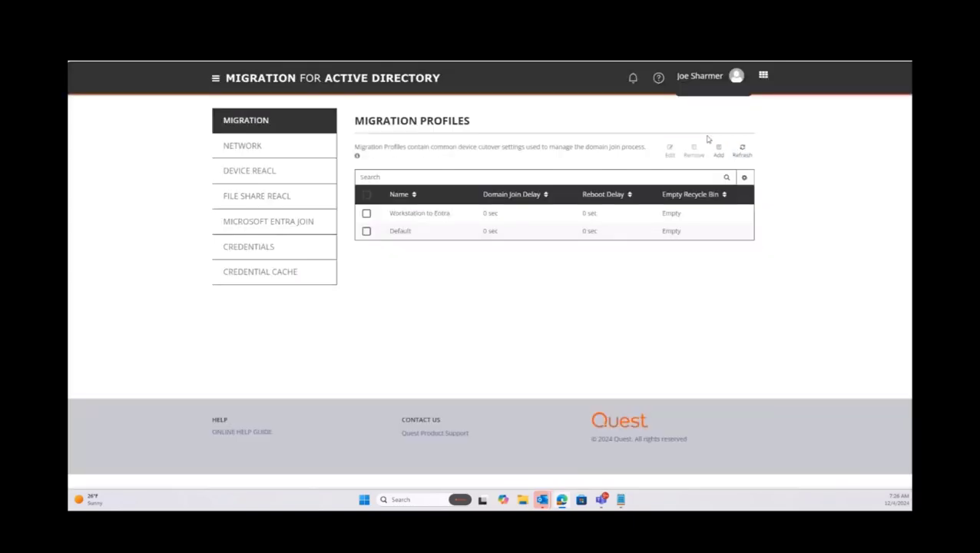
Review the Workstation to Entra Network Profile's DNS suffix and WINS options unchanged, then show Device ReACL profiles.
click(263, 150)
click(416, 218)
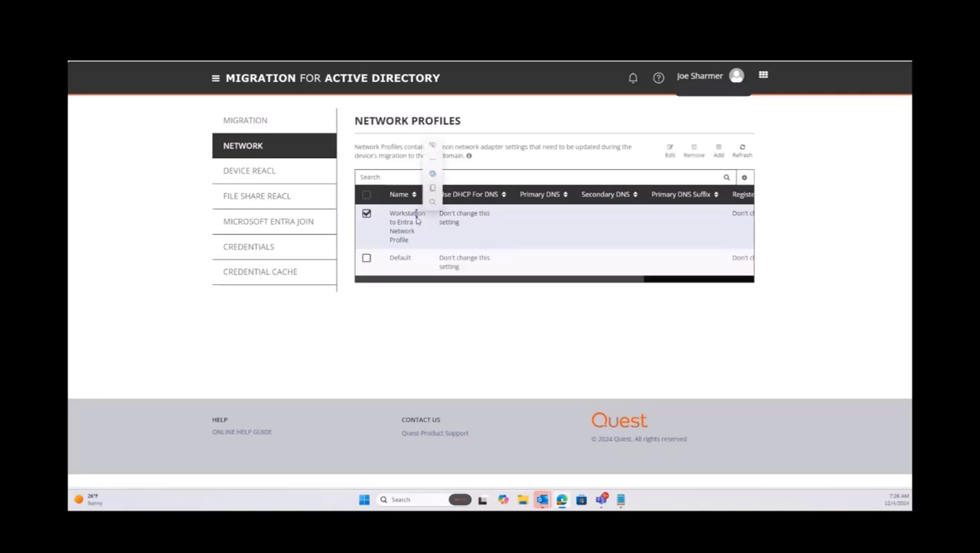
click(670, 152)
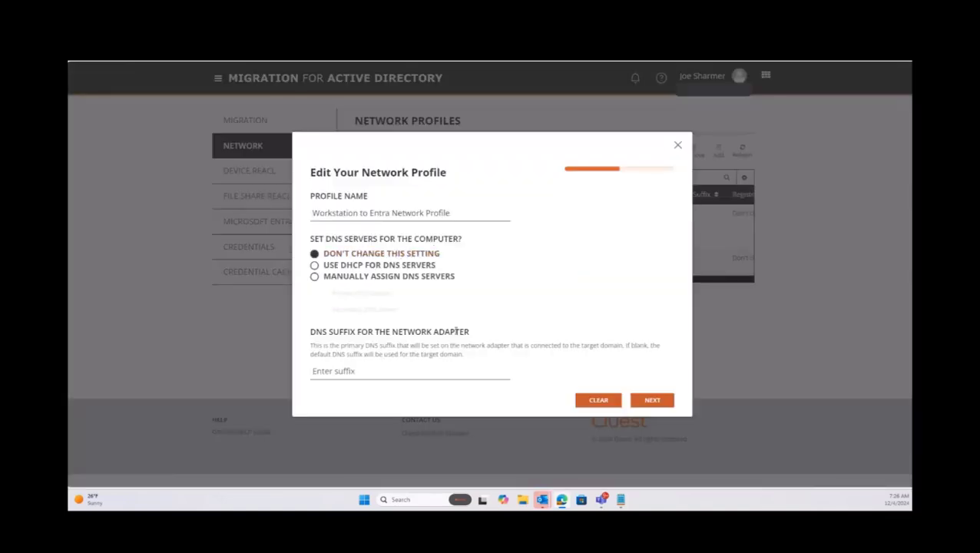
click(649, 401)
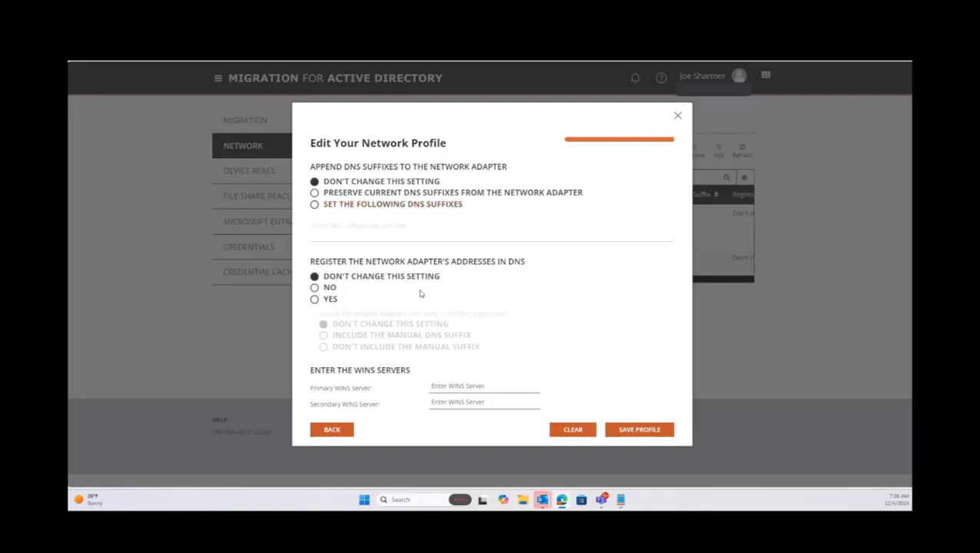
click(678, 116)
click(250, 171)
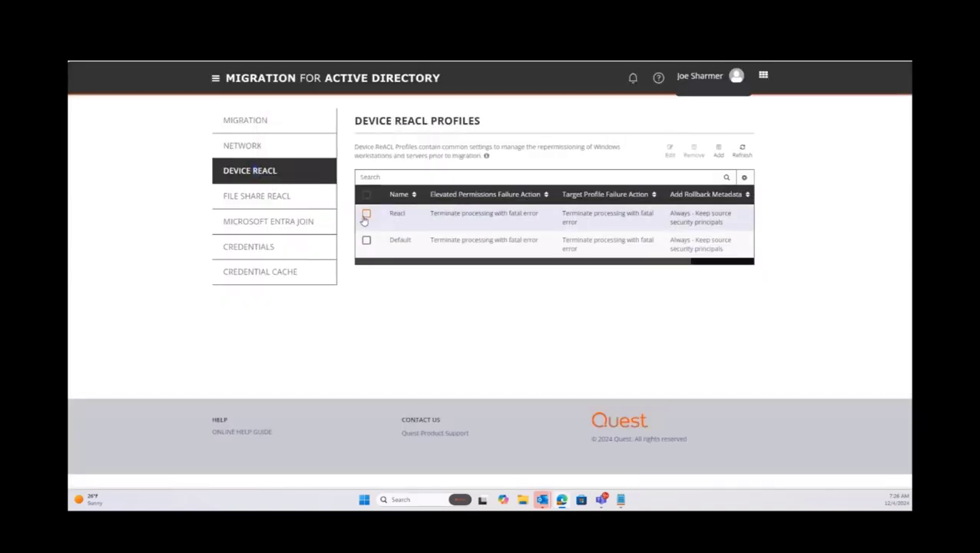
Edit the Reacl profile and advance past its components page to the folder and exclusion settings.
click(367, 216)
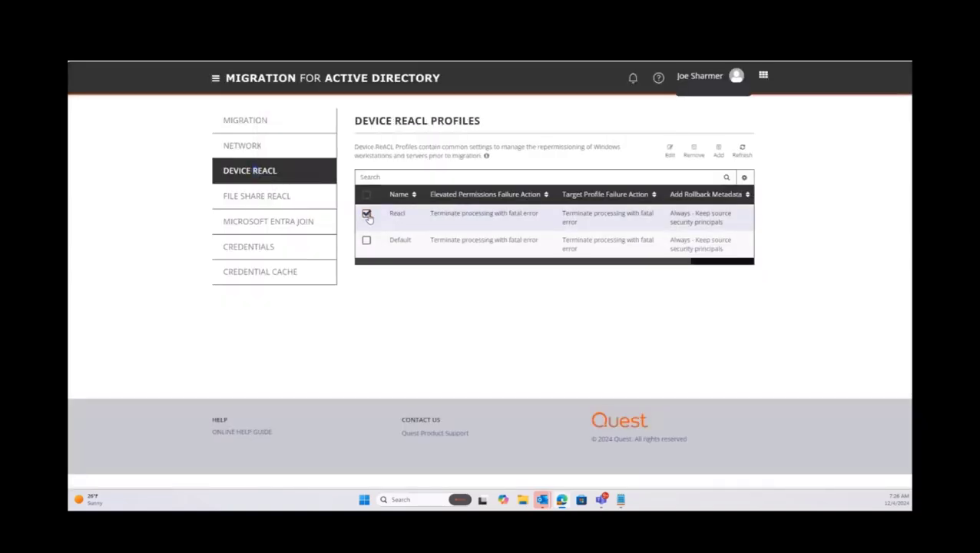
click(670, 153)
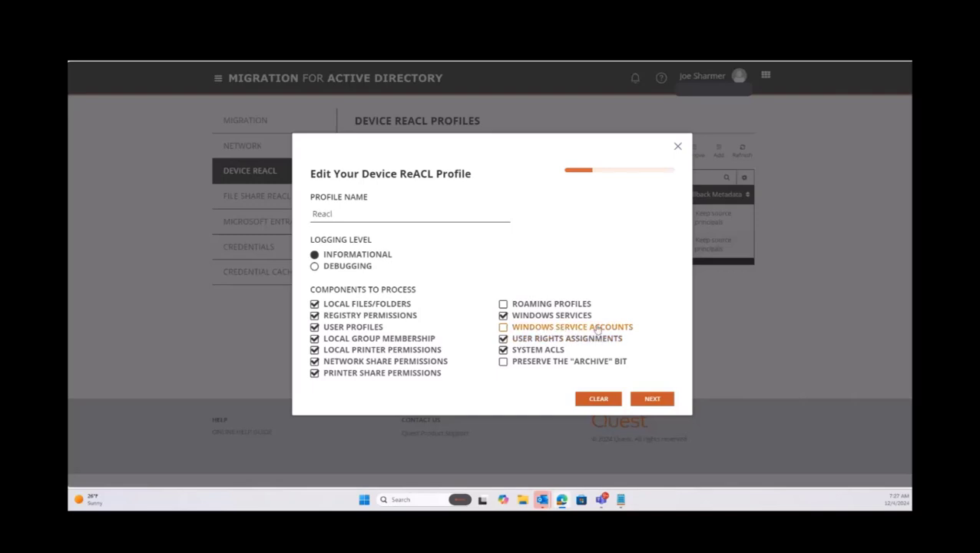
click(651, 393)
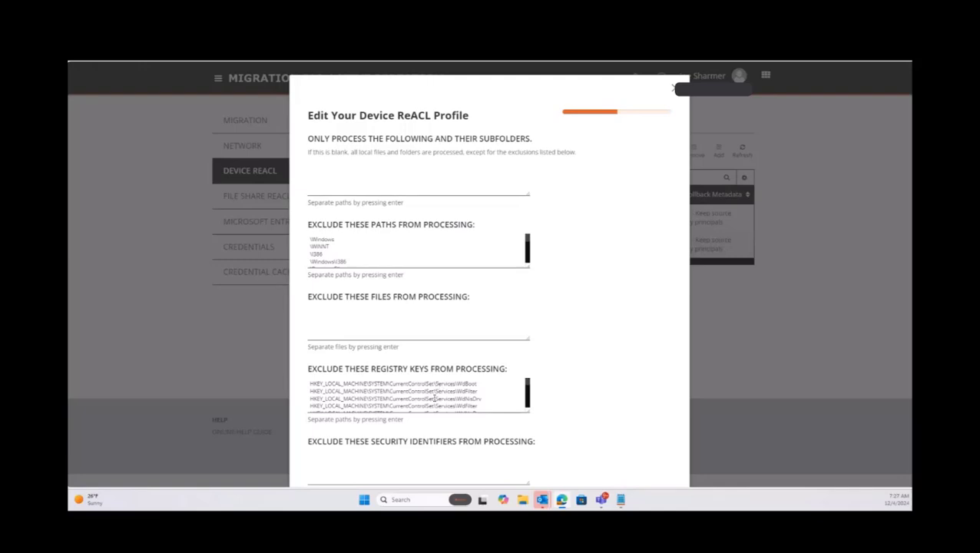
Scroll the Reacl exclusions, review the reparse point rules mentioning OneDrive, and reach the failure-action page.
scroll(396, 381, down, 2)
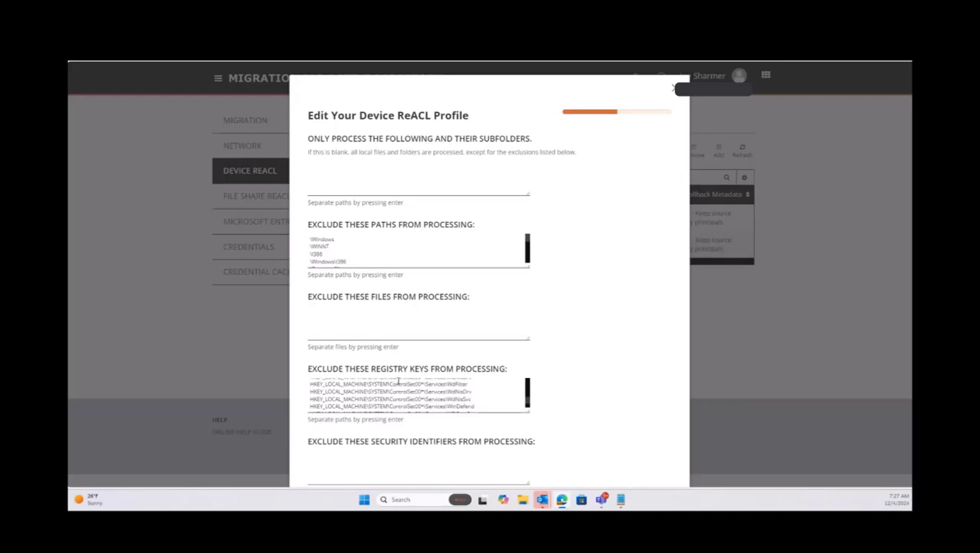
scroll(496, 373, down, 1)
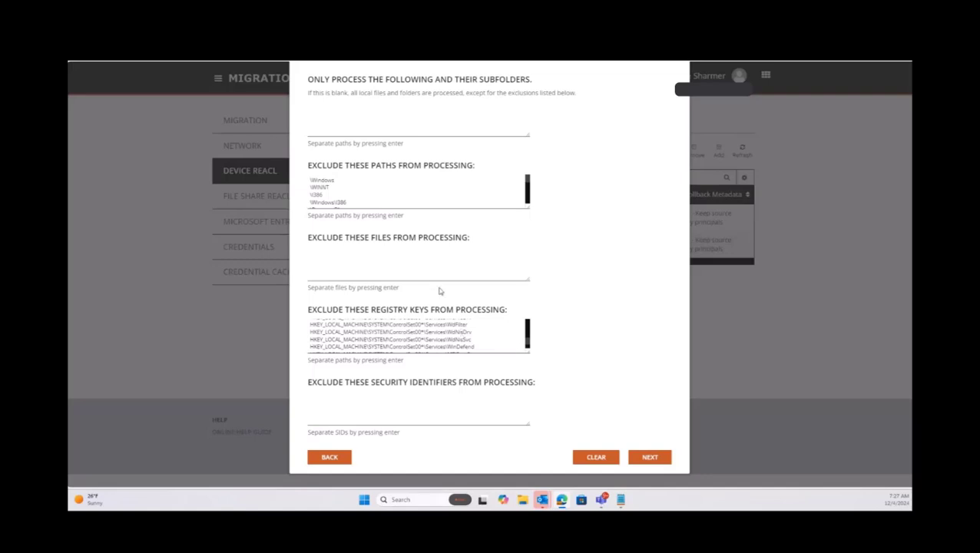
click(650, 458)
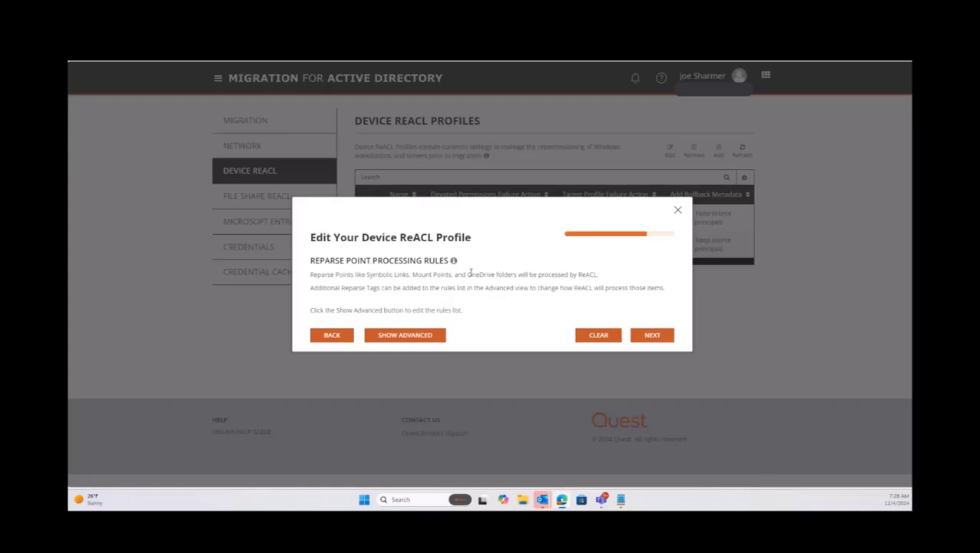
drag(467, 274, 498, 274)
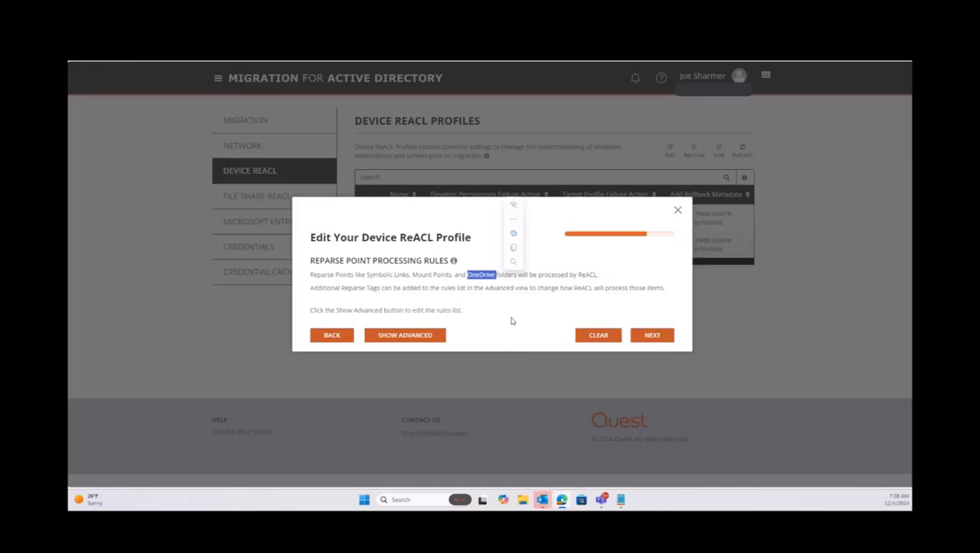
click(523, 302)
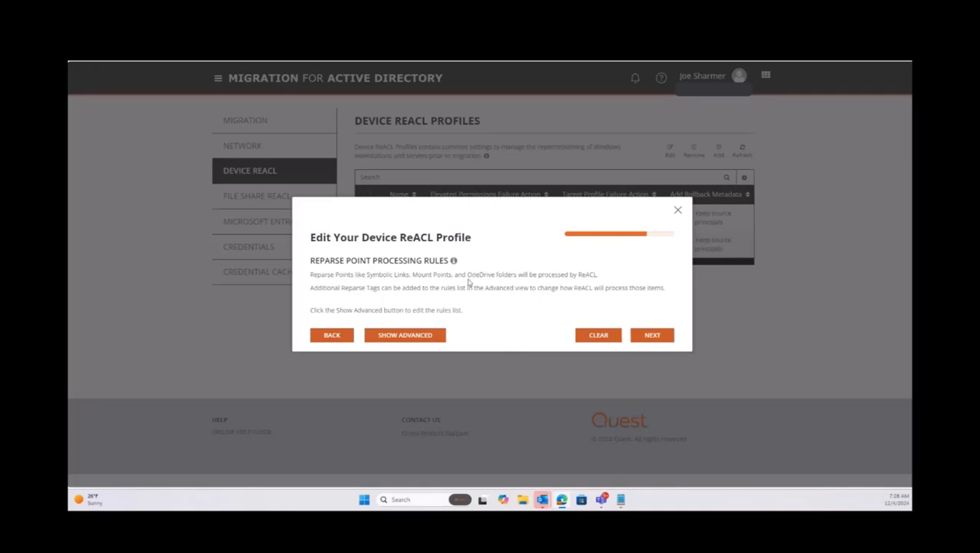
drag(468, 275, 495, 275)
click(652, 336)
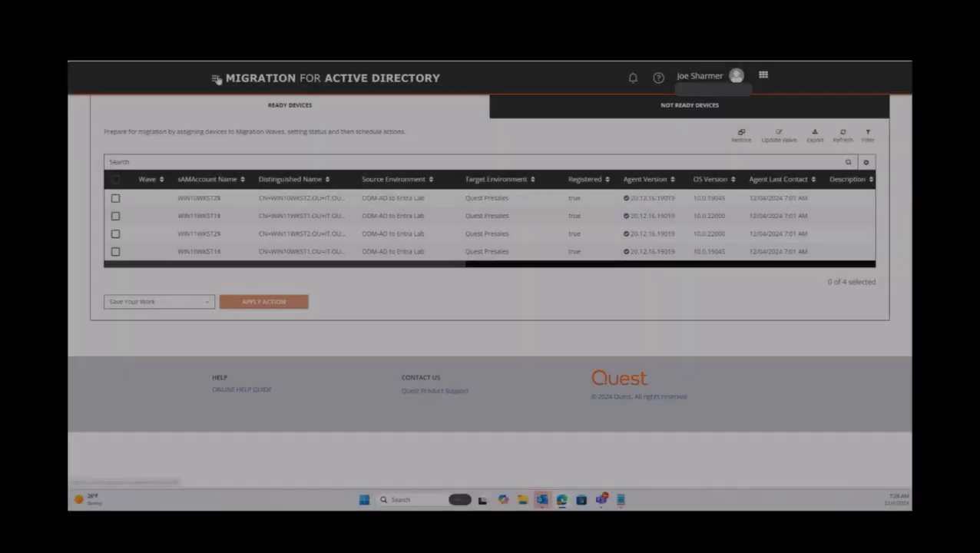
View the repository storage locations on the Configurations page.
click(215, 77)
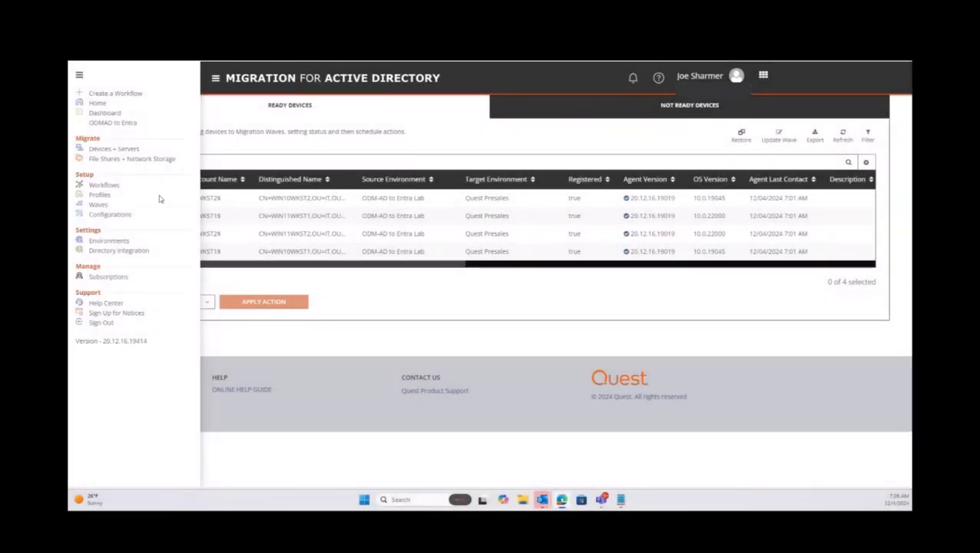
click(116, 215)
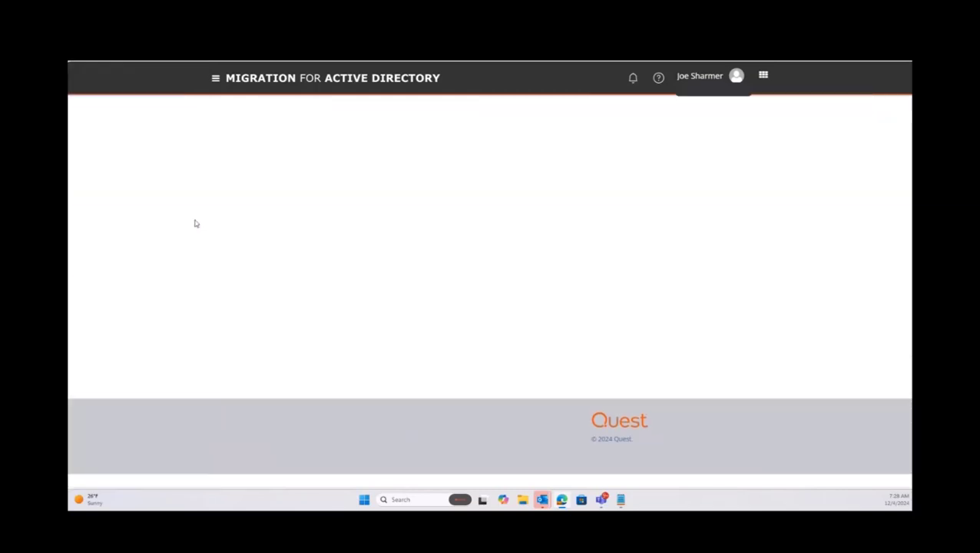
click(260, 169)
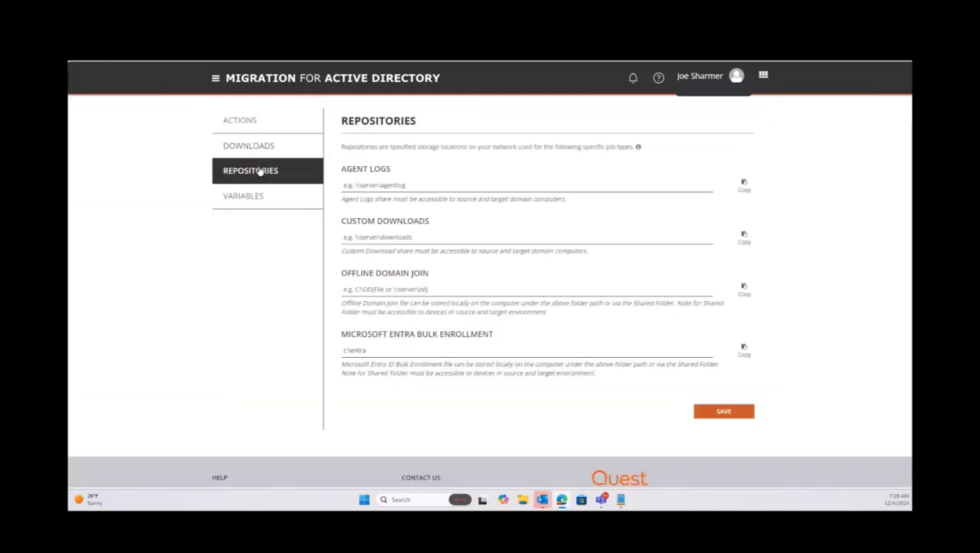
Under Profiles > Microsoft Entra Join, open the QuestPrsales profile (QuestPresales.ppkg) for editing.
click(215, 77)
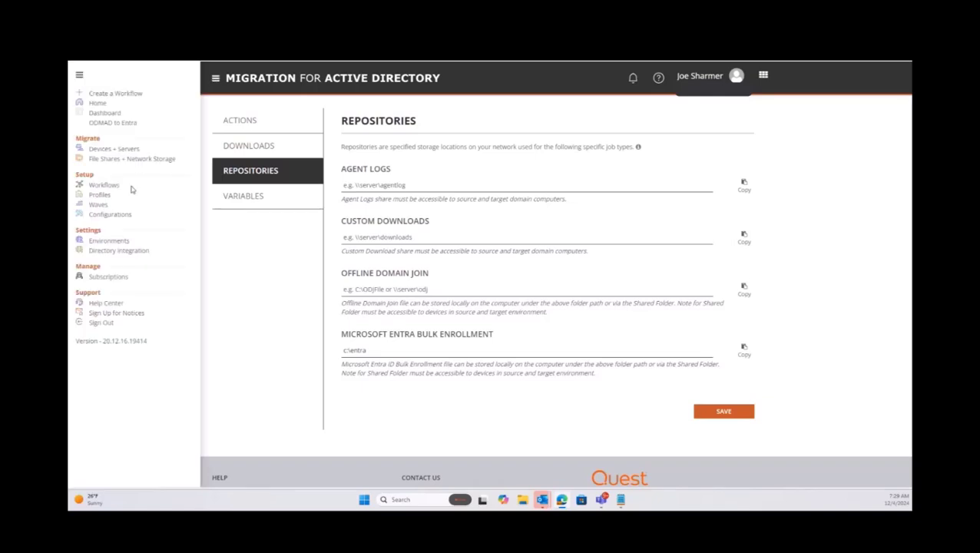
click(100, 195)
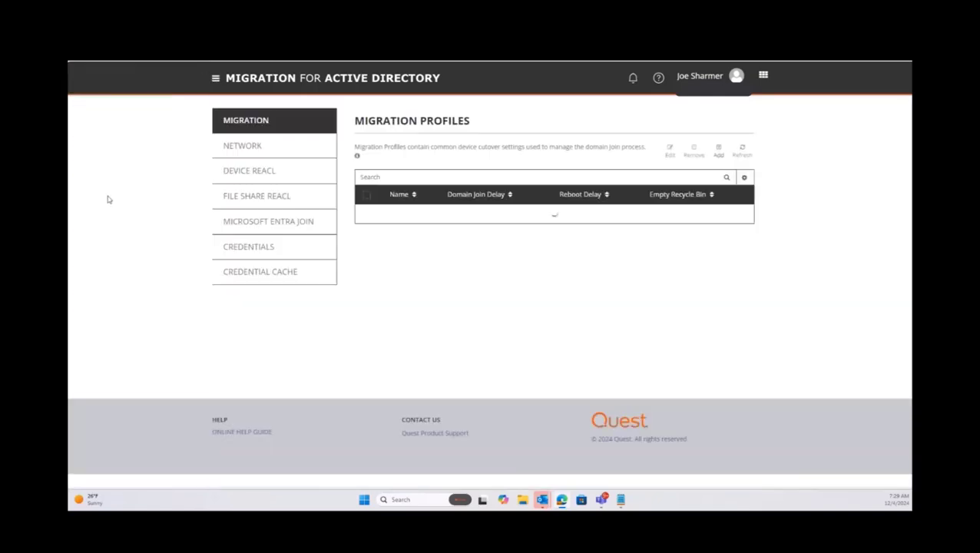
click(271, 224)
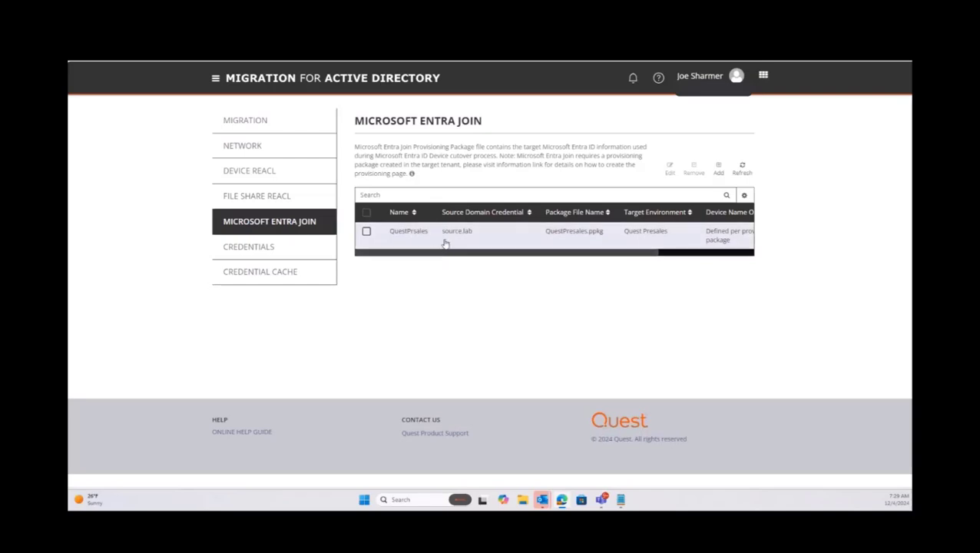
click(446, 241)
click(670, 169)
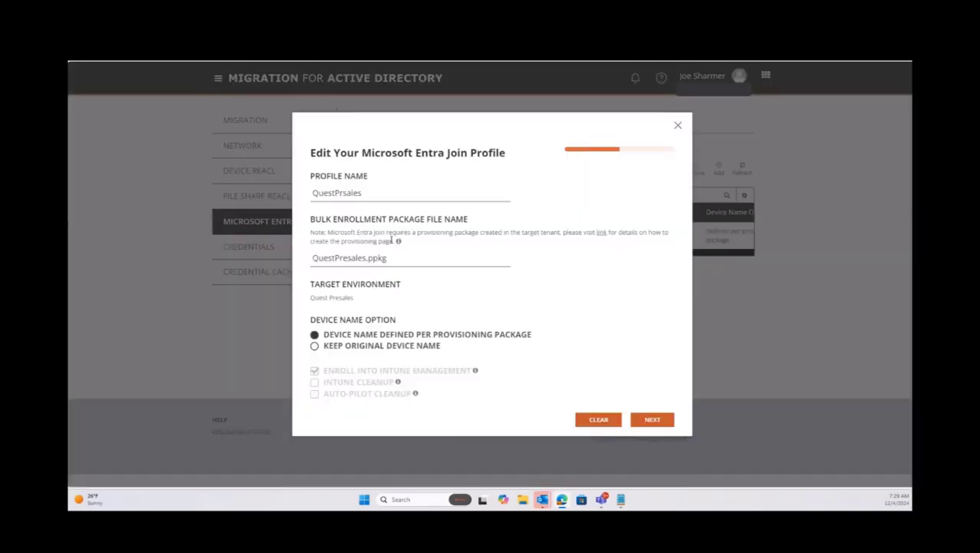
Check the QuestPresales.ppkg package file name, view the source-domain credentials page, then close the profile editor.
drag(386, 258, 306, 267)
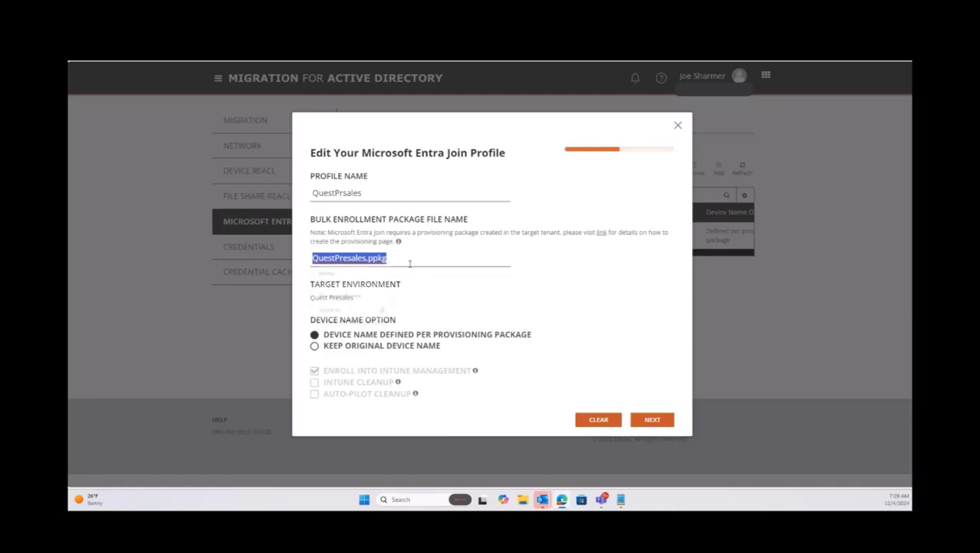
click(431, 259)
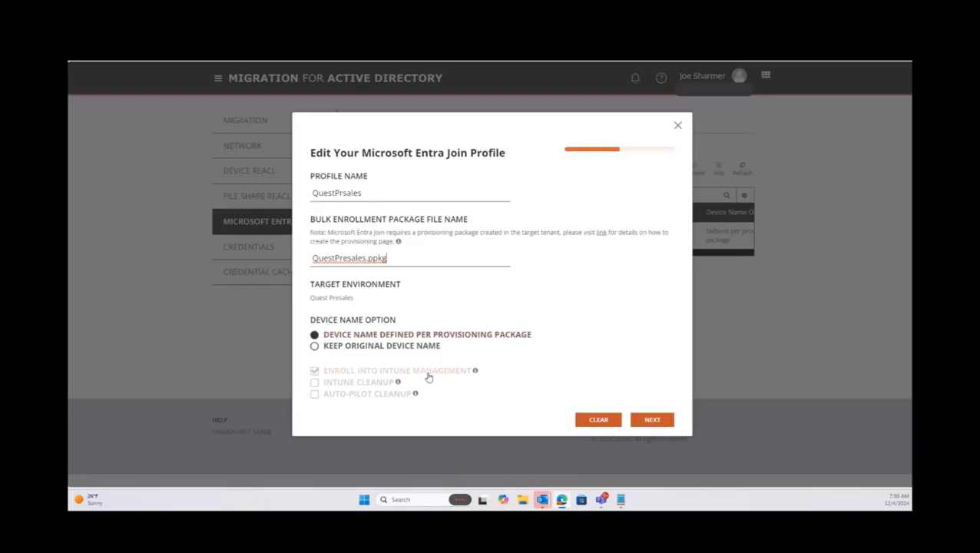
click(652, 420)
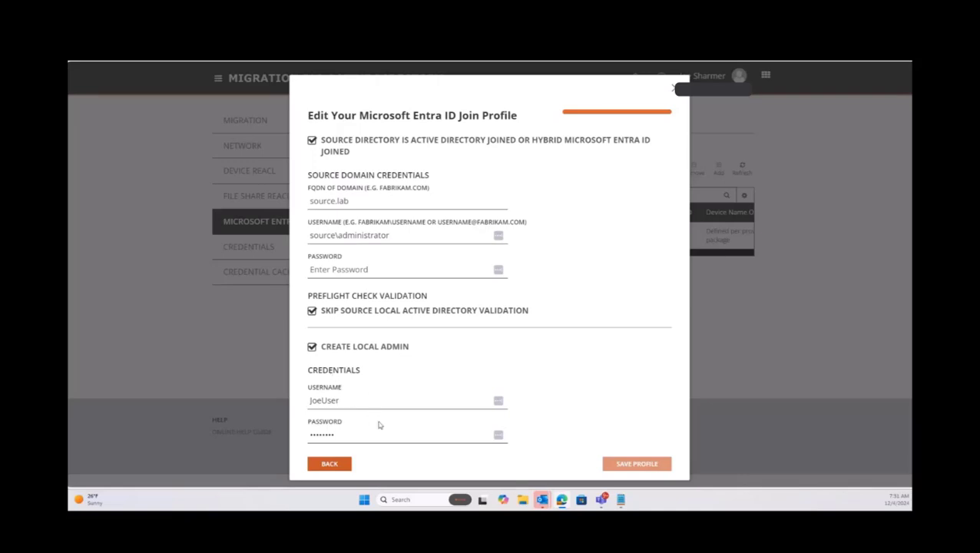
click(676, 88)
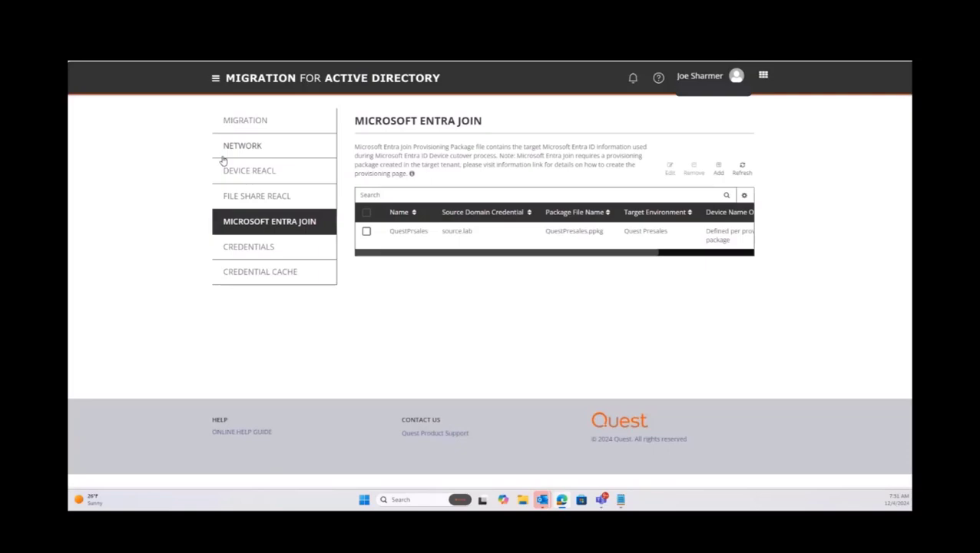
Open Settings > Repositories and confirm the Microsoft Entra Bulk Enrollment path is c:\entra.
click(215, 79)
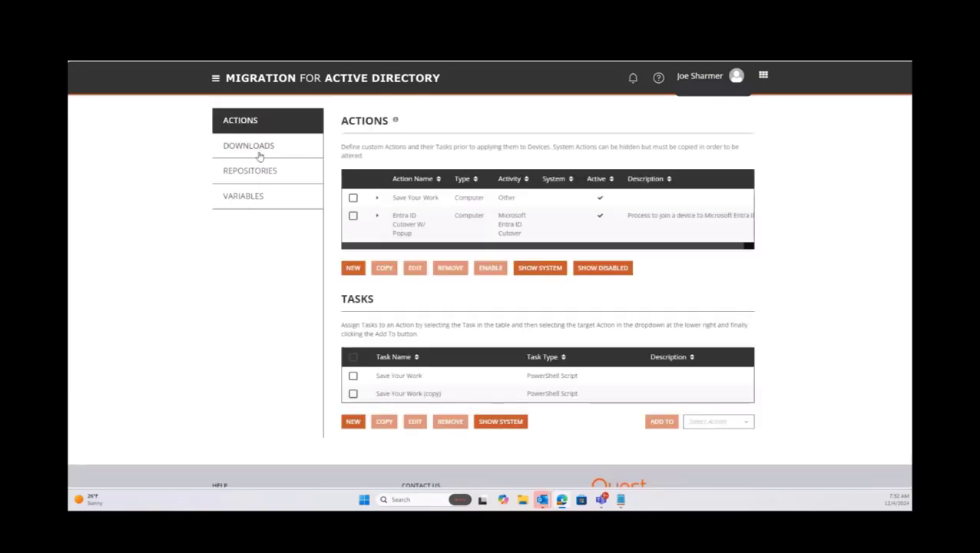
click(253, 171)
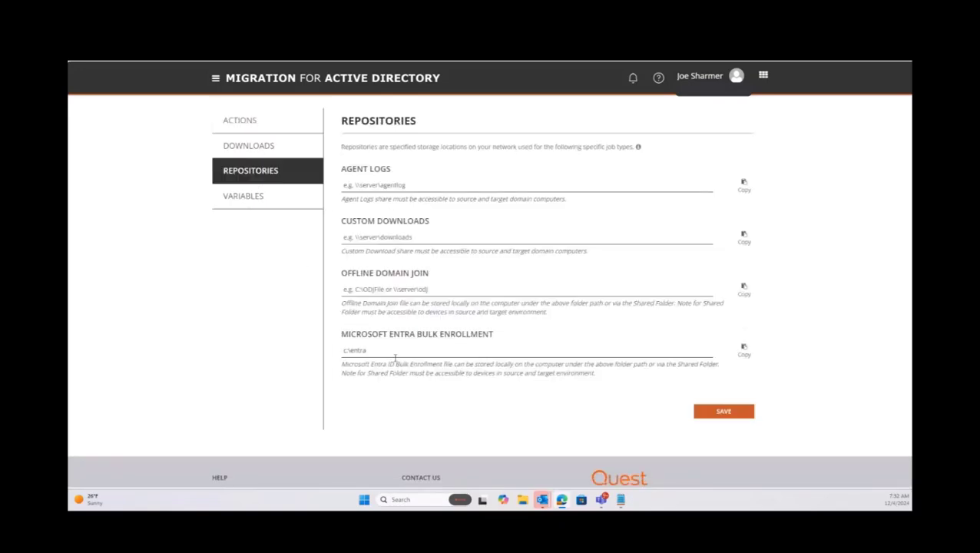
drag(393, 353, 335, 354)
click(376, 350)
drag(372, 350, 340, 353)
click(374, 351)
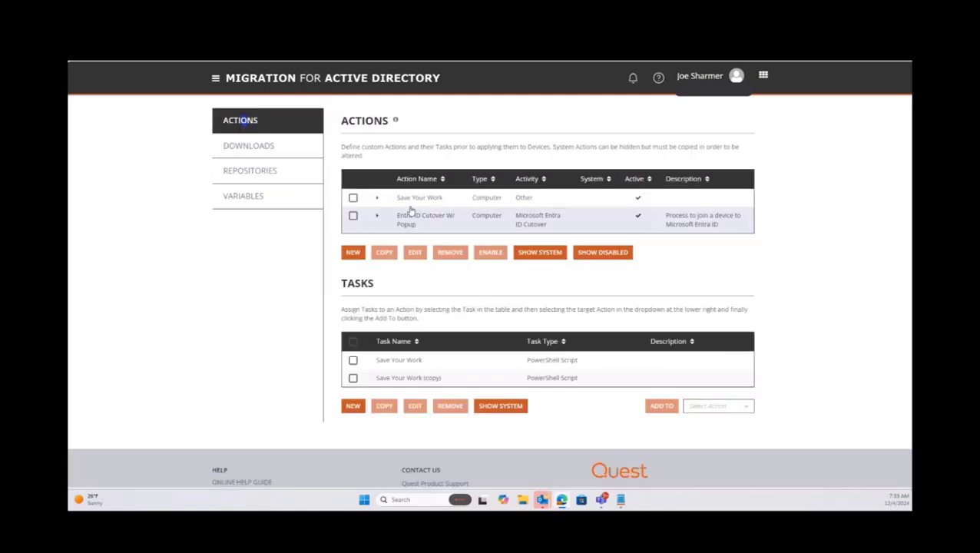
Expand the Save Your Work action row to reveal its task.
click(377, 198)
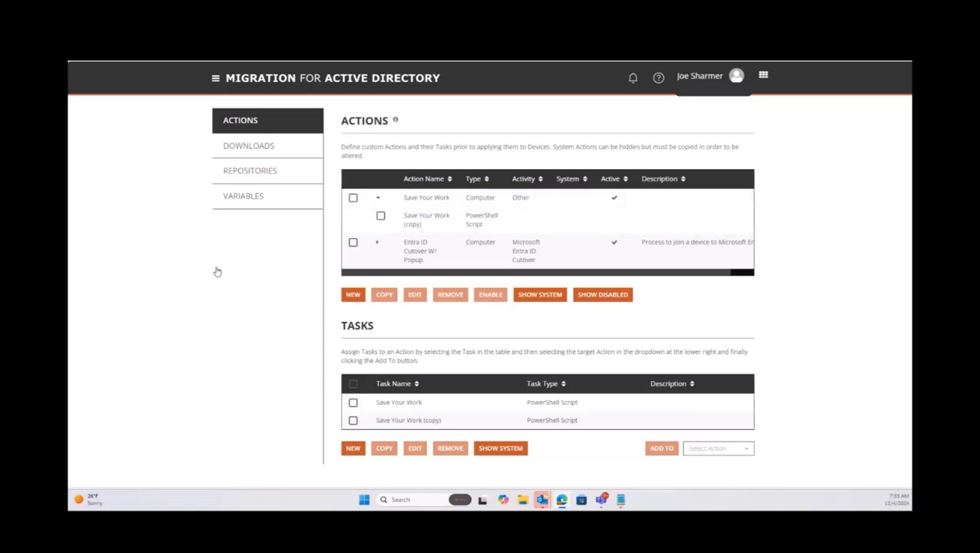
click(430, 419)
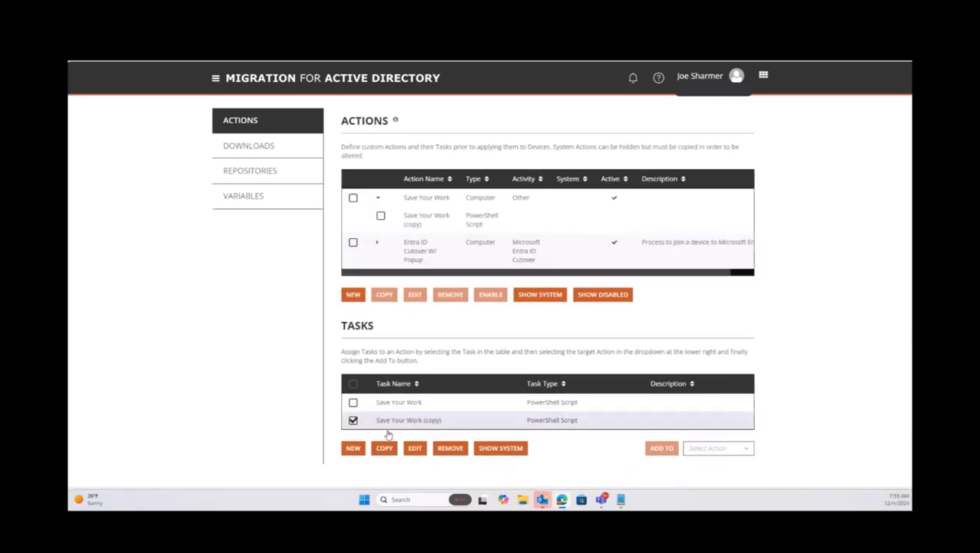
click(416, 449)
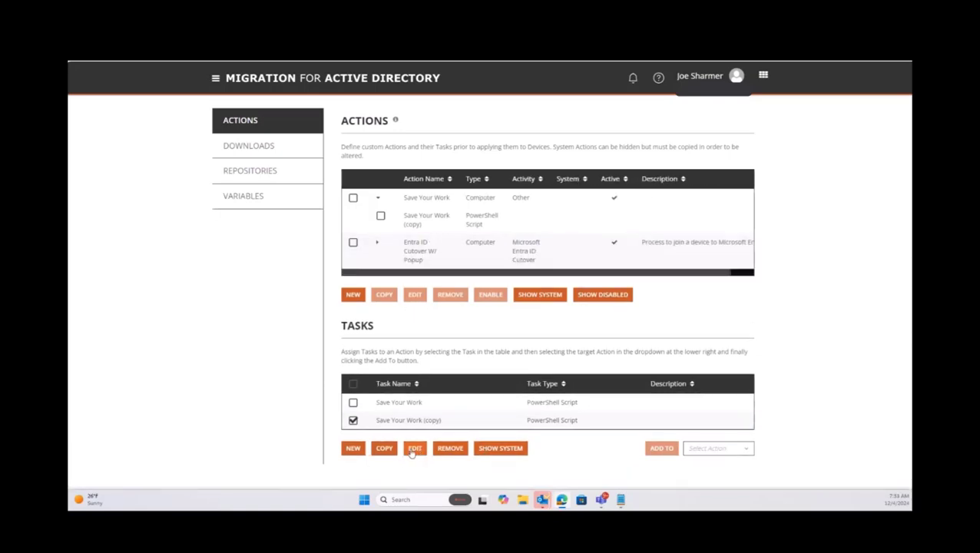
click(652, 369)
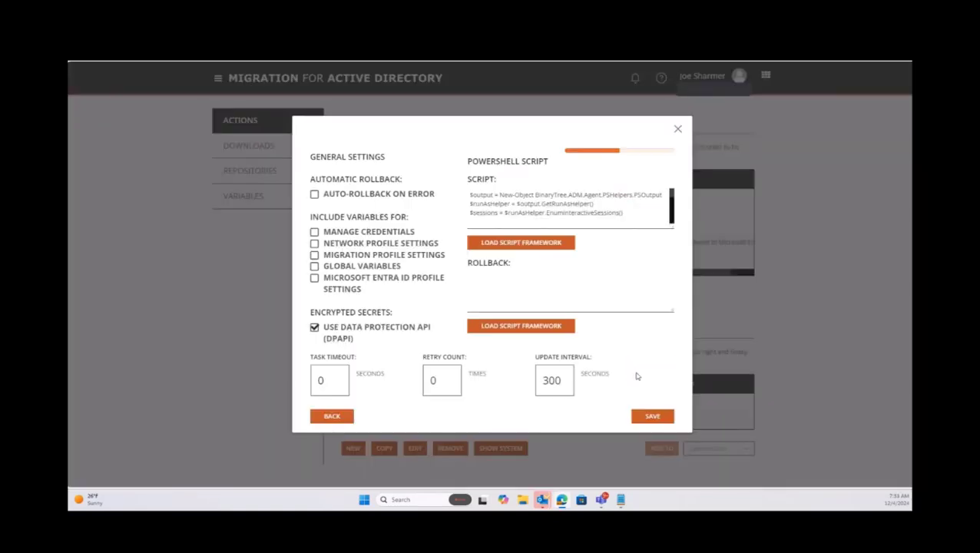
scroll(599, 213, down, 3)
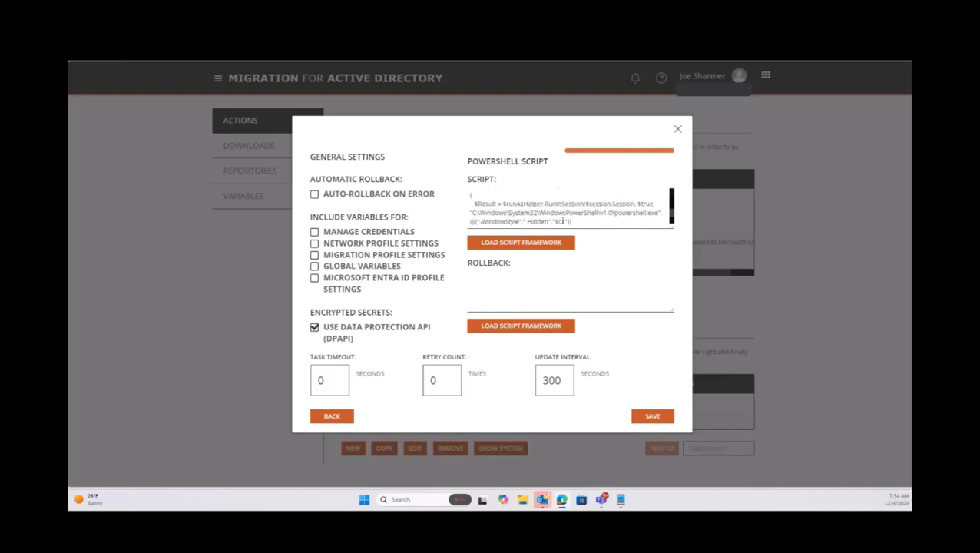
scroll(579, 212, down, 5)
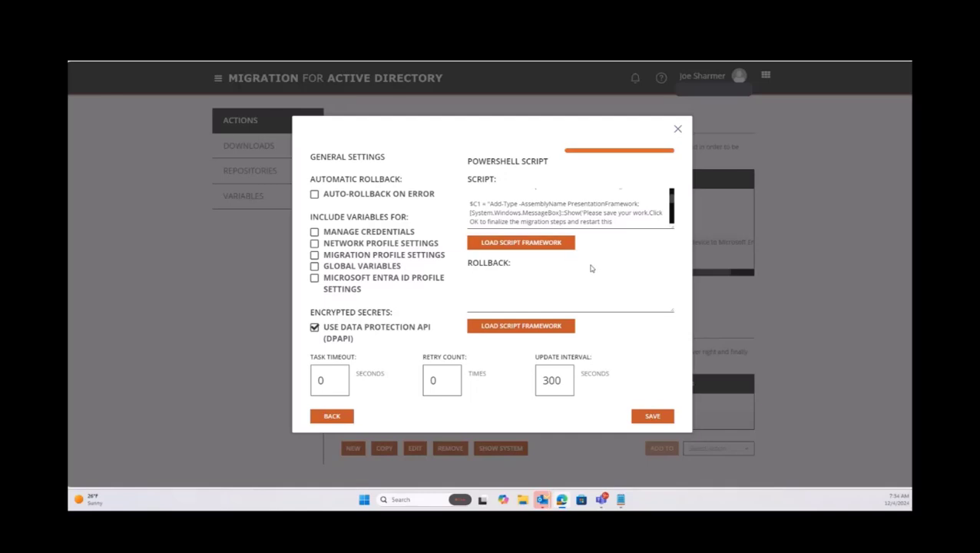
click(677, 129)
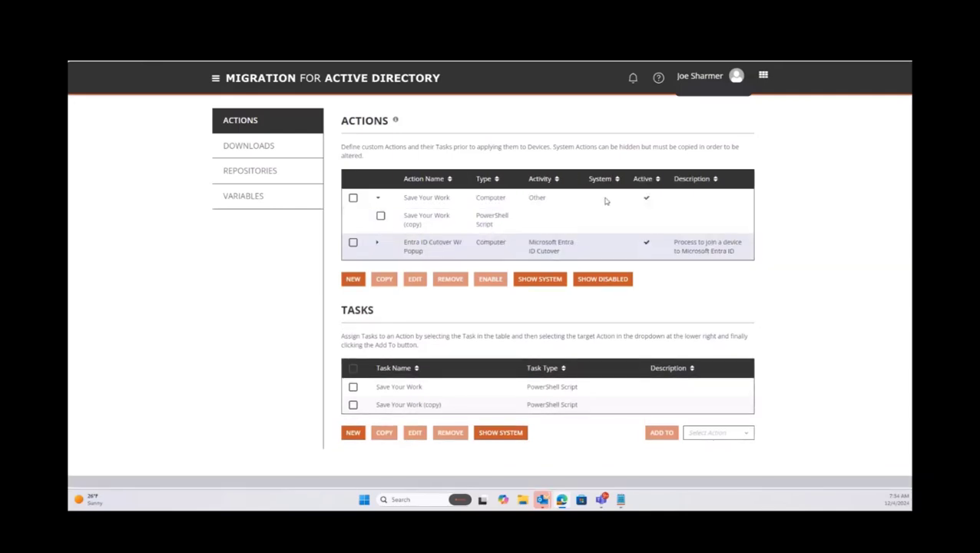
Show system actions and, on page 2, expand then collapse Entra ID Cutover W/ Popup to review its tasks.
click(544, 301)
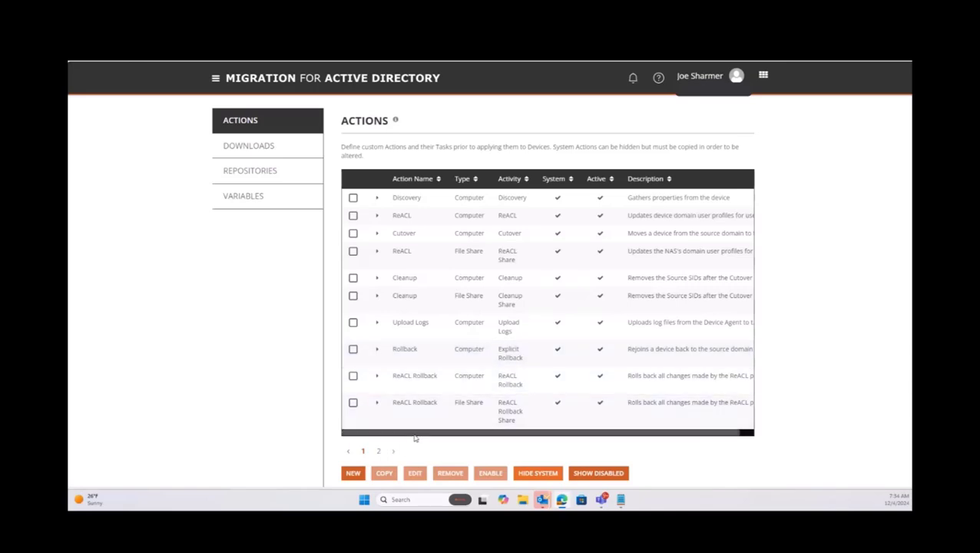
click(392, 451)
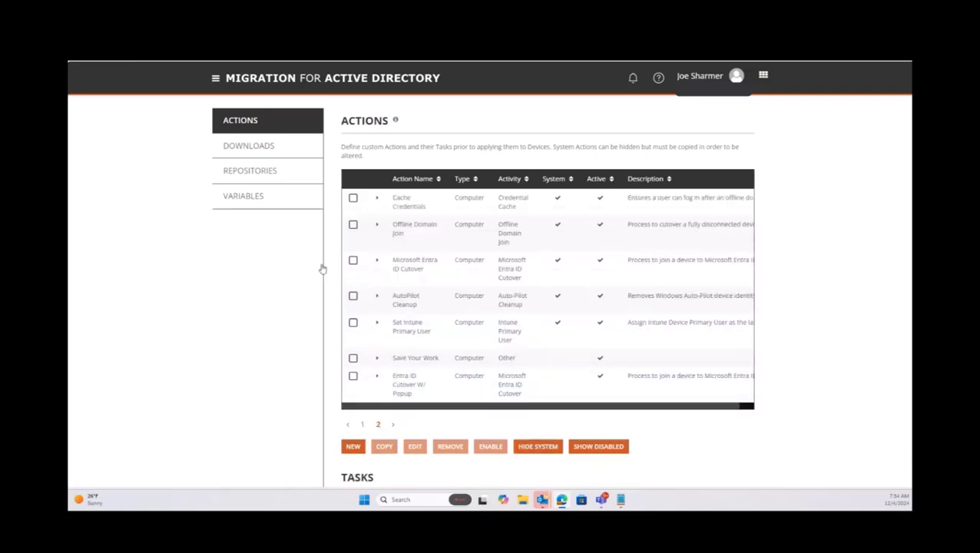
click(377, 377)
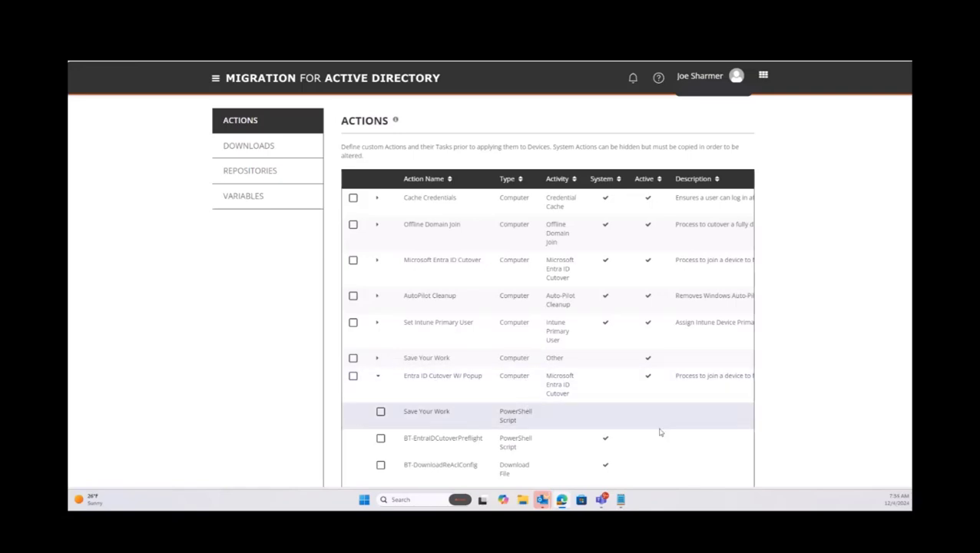
scroll(829, 436, down, 2)
scroll(830, 434, down, 2)
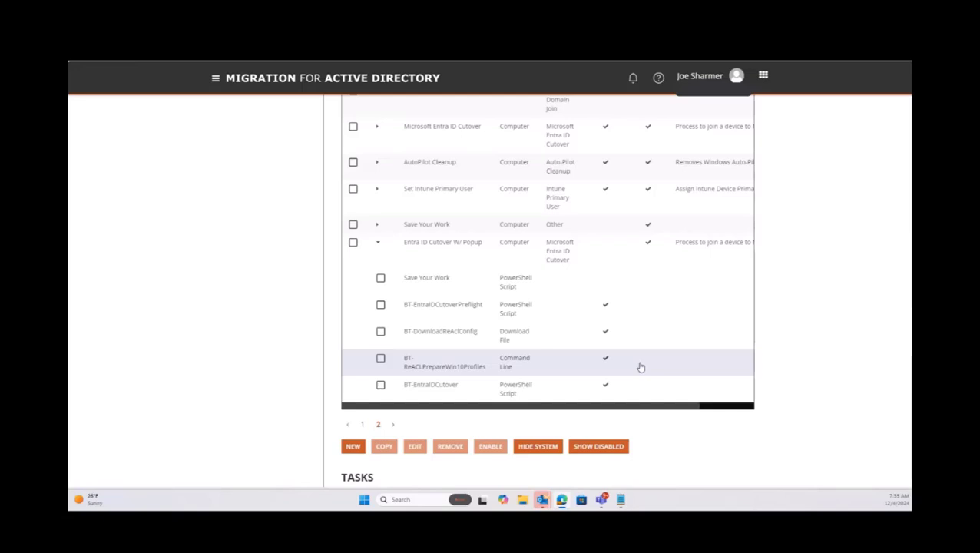
click(378, 244)
scroll(607, 323, up, 3)
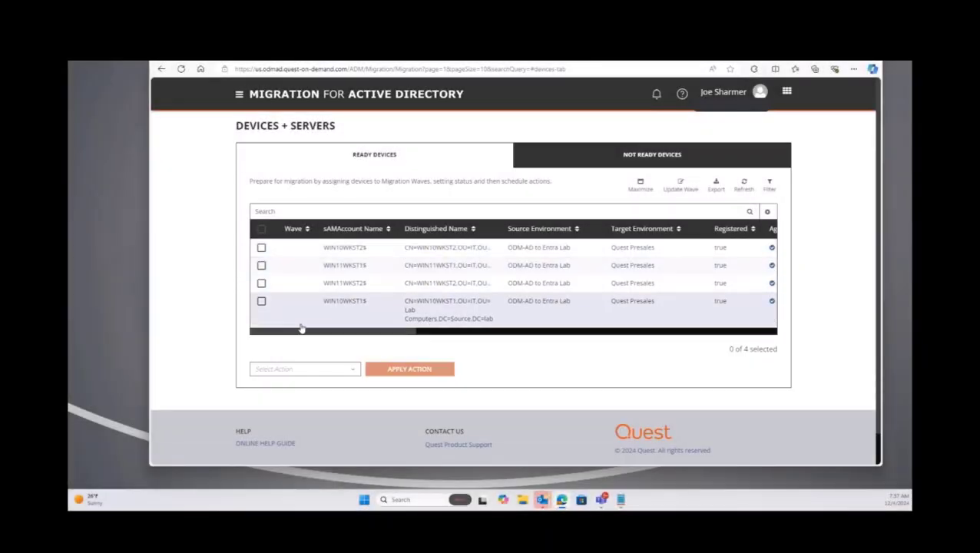
Maximize the devices table, select WIN11WKST2$, and apply the Microsoft Entra ID Cutover action to it.
click(640, 184)
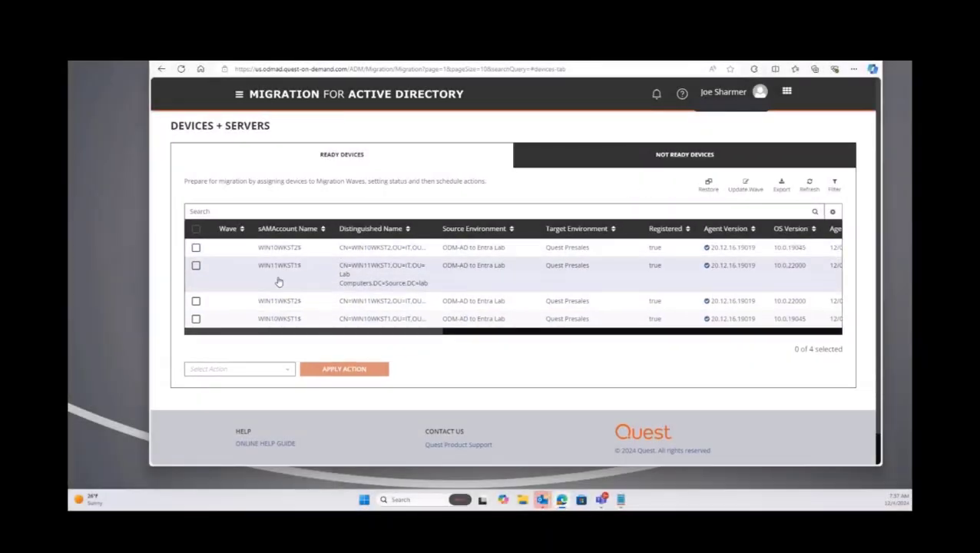
click(196, 283)
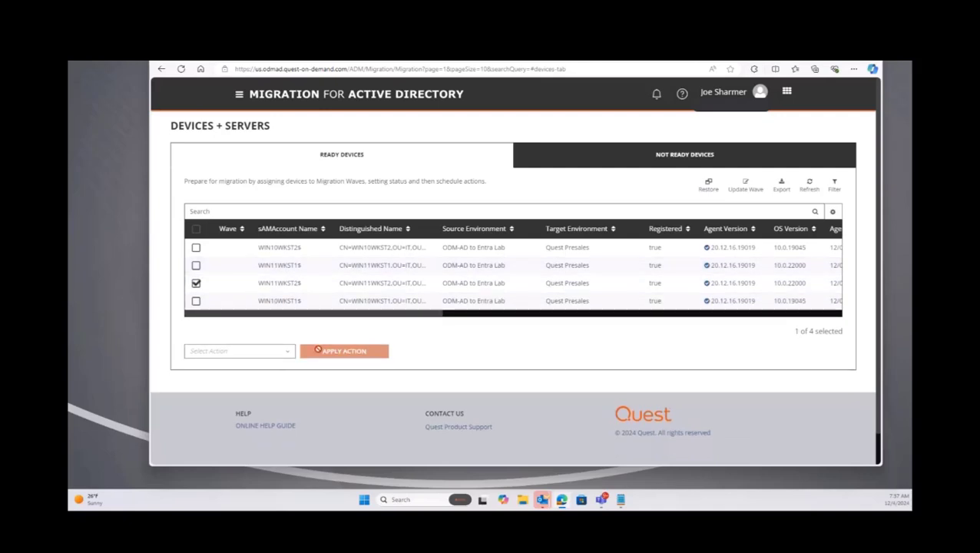
click(278, 351)
scroll(265, 392, down, 3)
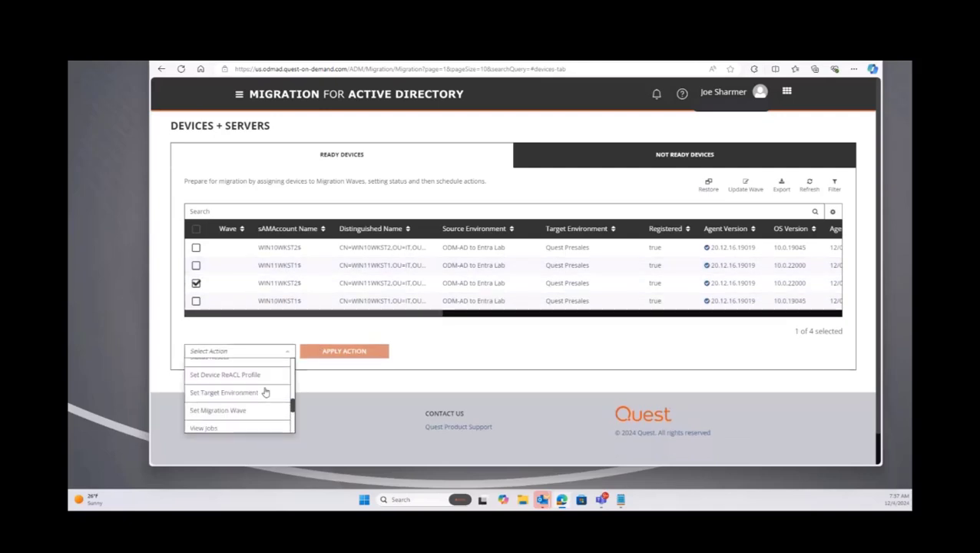
scroll(265, 392, down, 4)
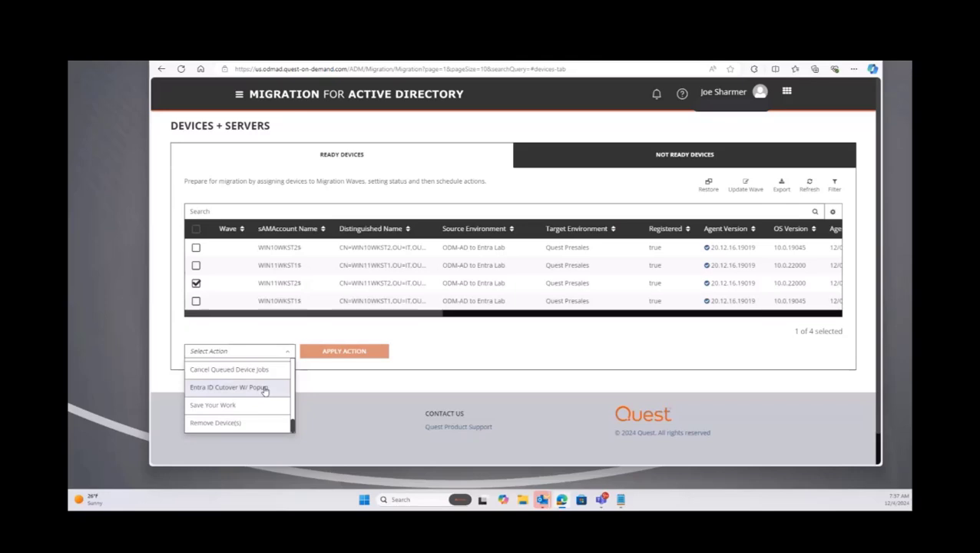
scroll(265, 392, up, 5)
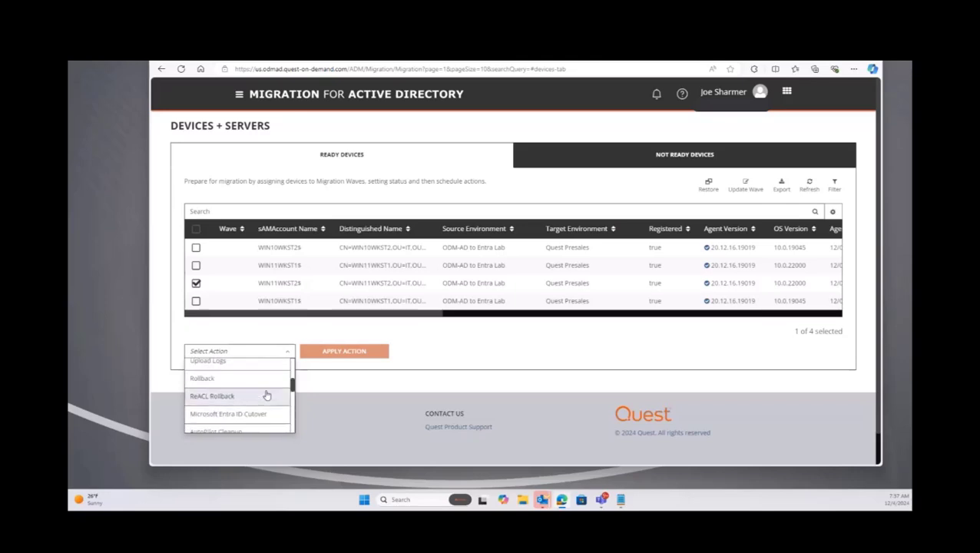
scroll(265, 395, up, 2)
scroll(266, 395, down, 2)
click(254, 413)
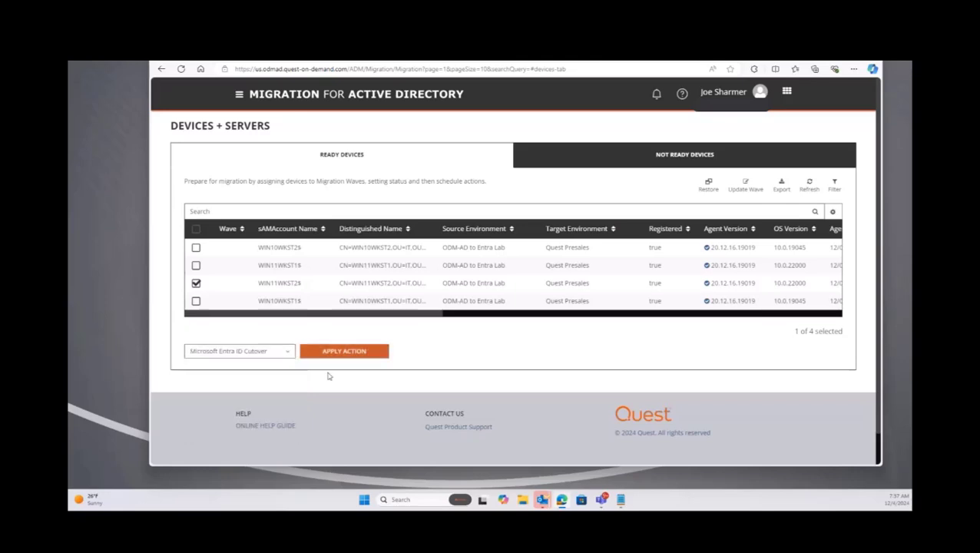
click(333, 351)
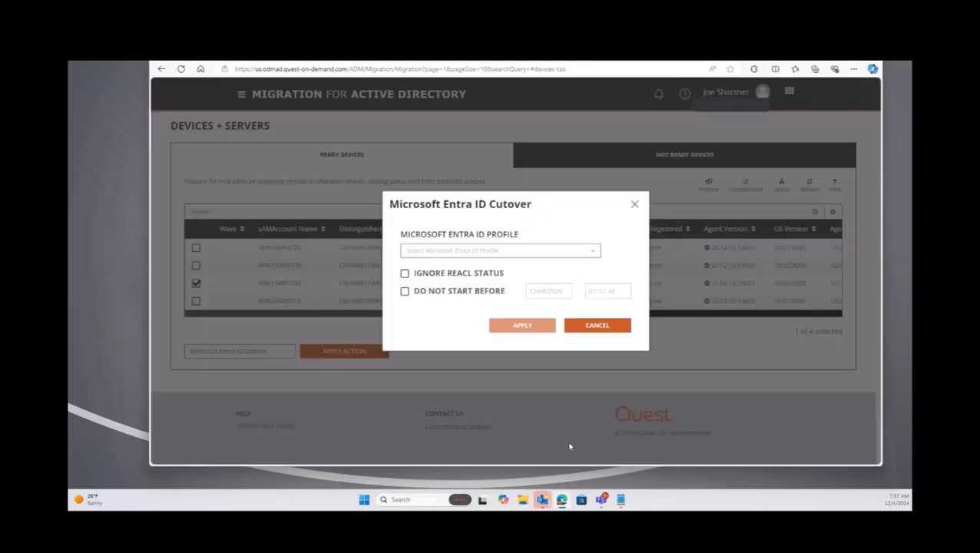
Queue WIN11WKST2$ for cutover using the QuestPrsales profile, acknowledge the queue summary, and refresh the list.
click(490, 250)
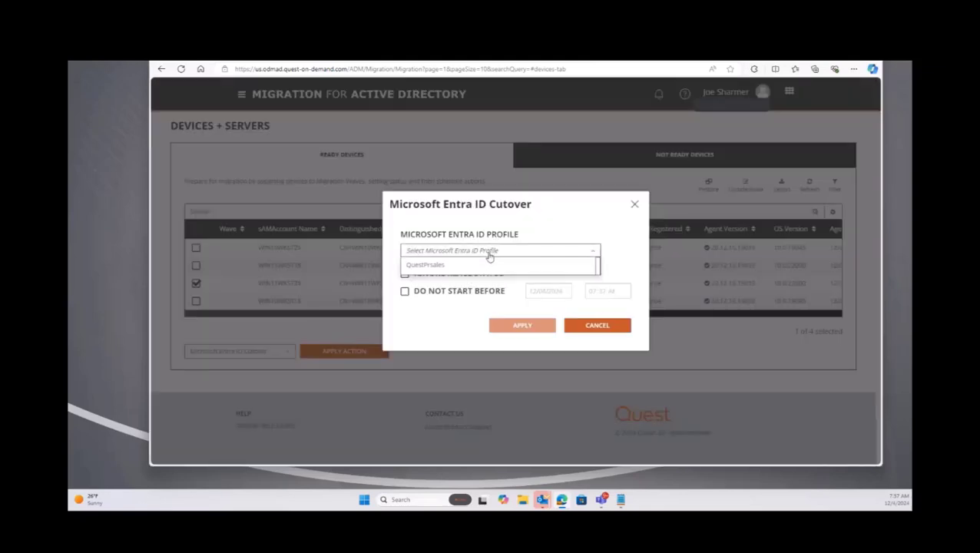
click(437, 266)
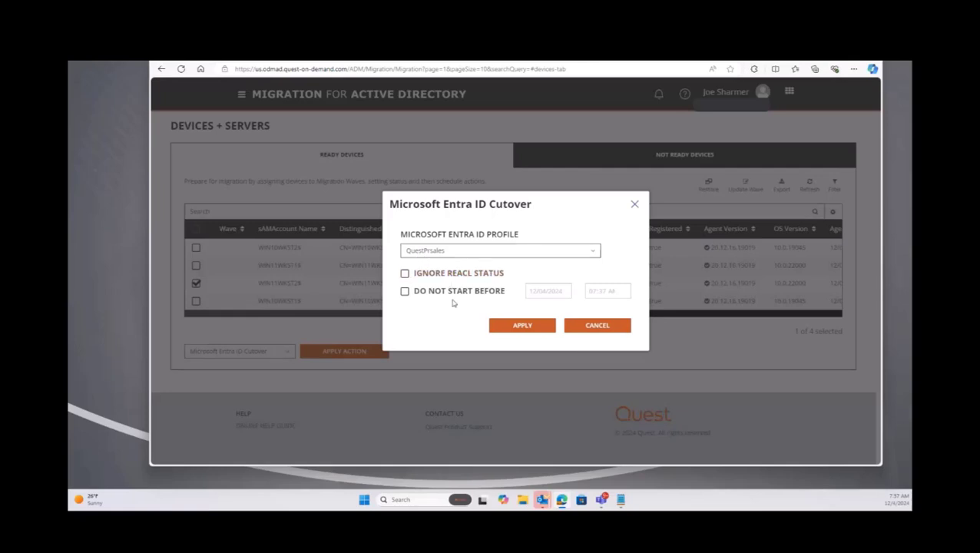
click(523, 326)
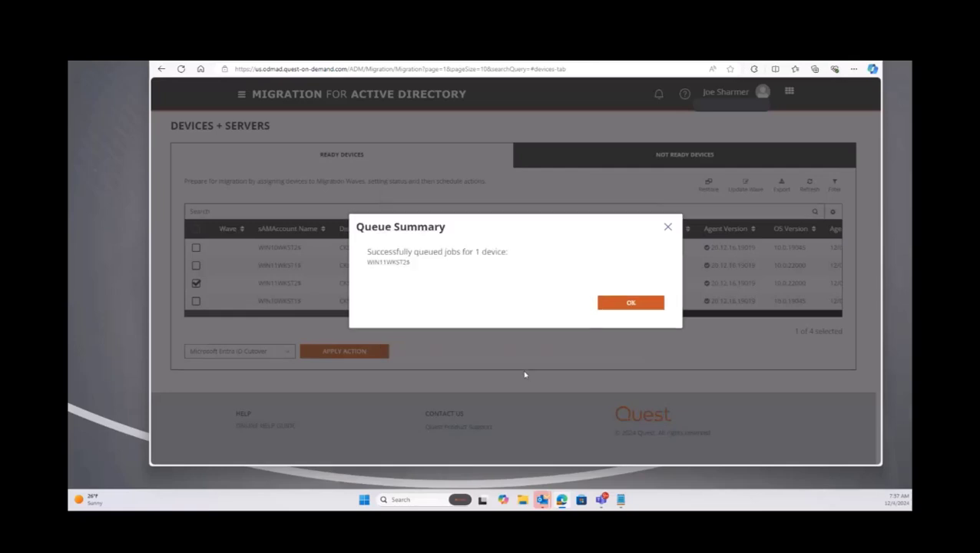
click(646, 304)
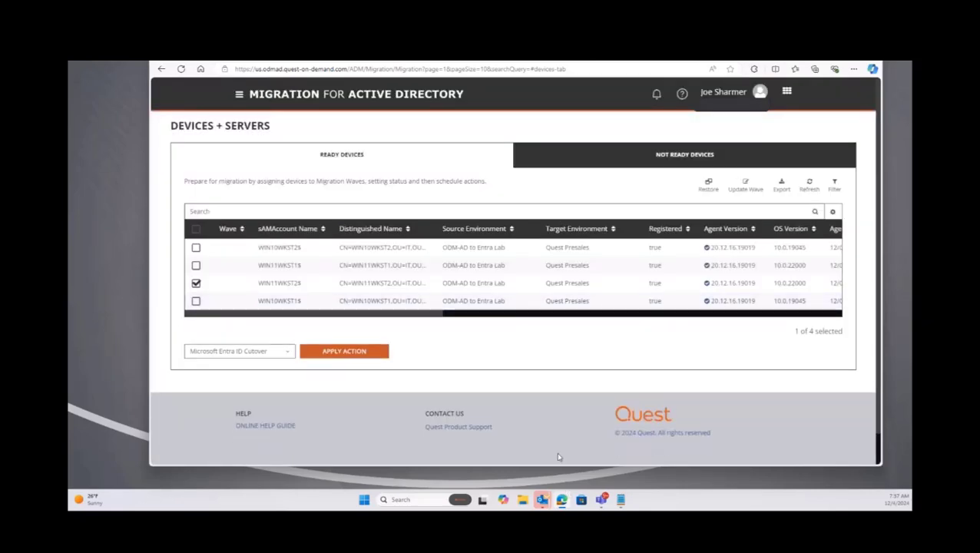
click(810, 186)
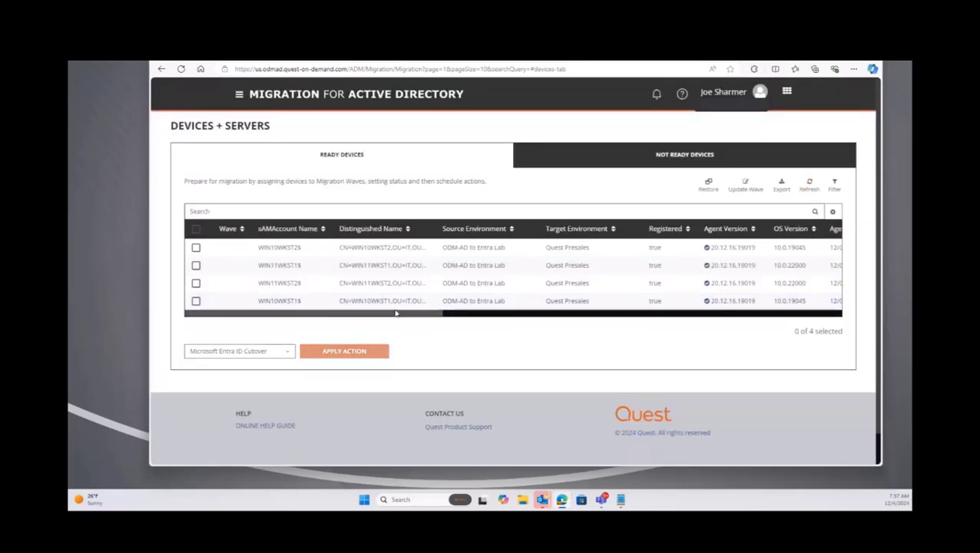
Scroll the device table right to reveal the Microsoft Entra ID Cutover Status column.
drag(396, 314, 709, 329)
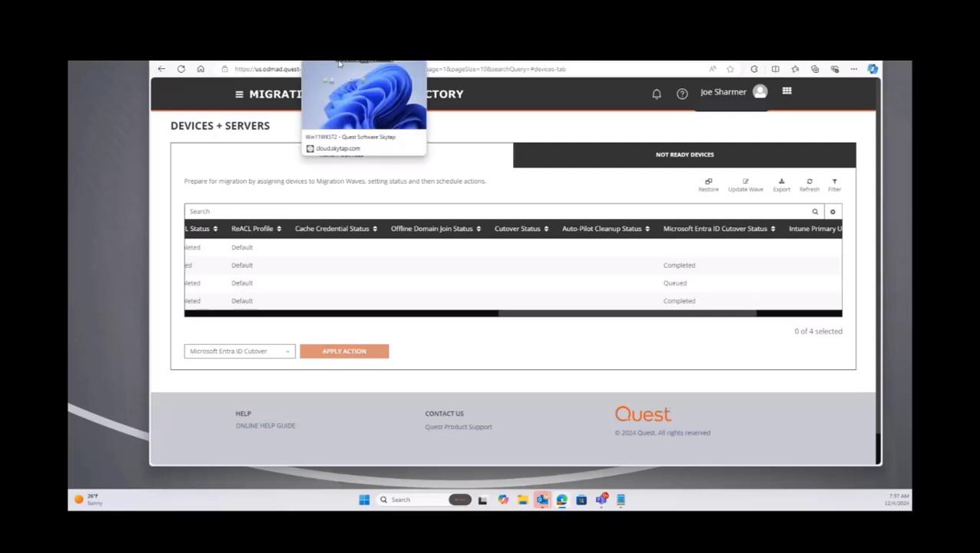
Switch to the Skytap Windows 11 VM tab and maximize the browser window.
click(338, 63)
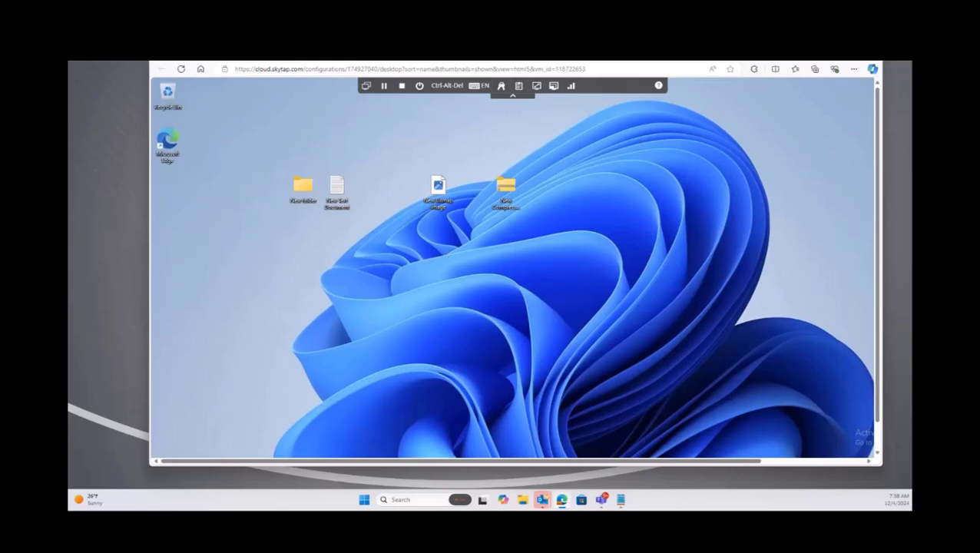
click(852, 54)
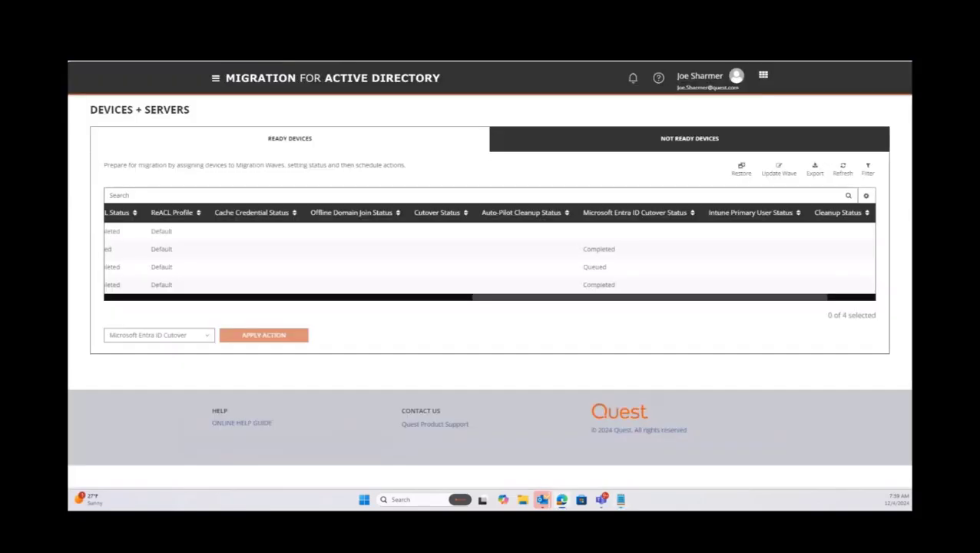
Refresh the device table so WIN11WKST2's cutover status updates to In Progress.
click(844, 175)
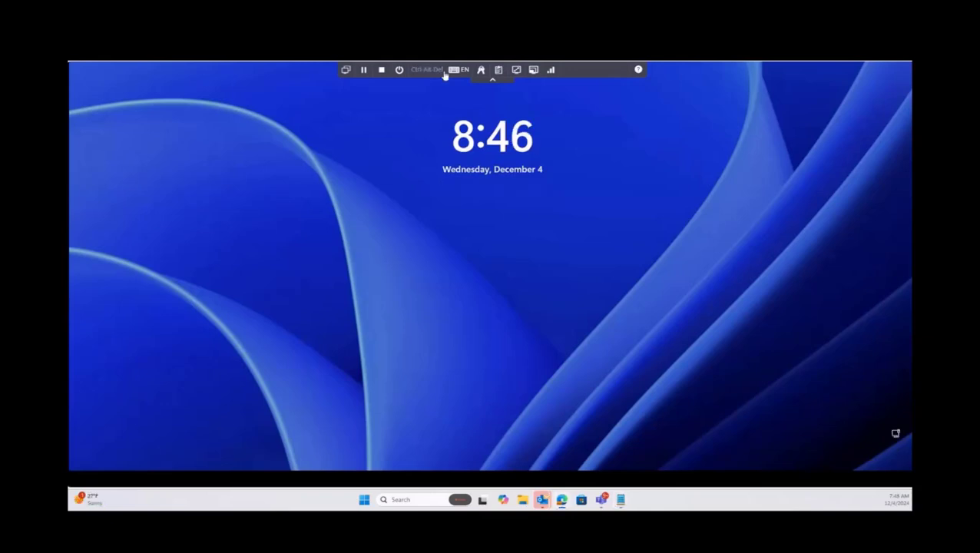
Sign in to the Windows 11 VM using the Entra work account e-mail and its password.
click(426, 69)
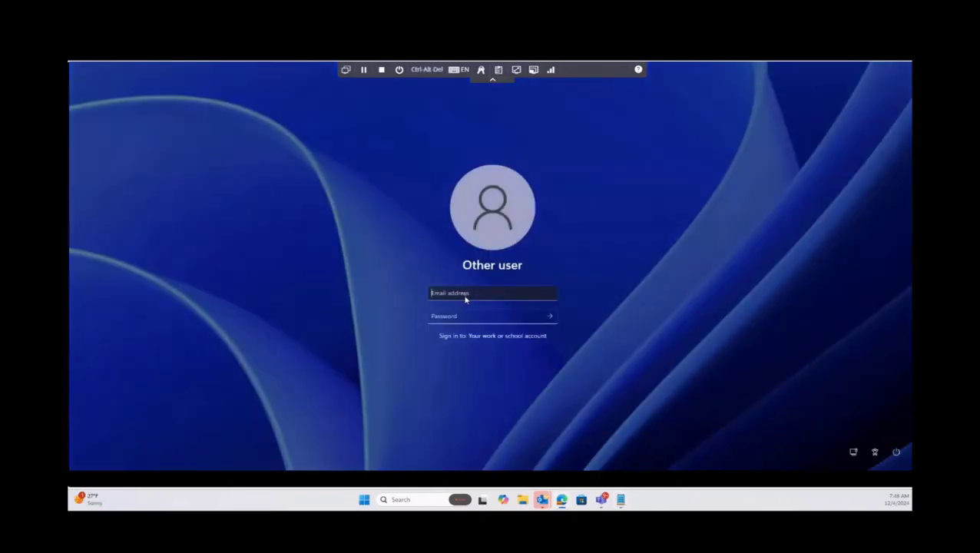
key(Tab)
text(********)
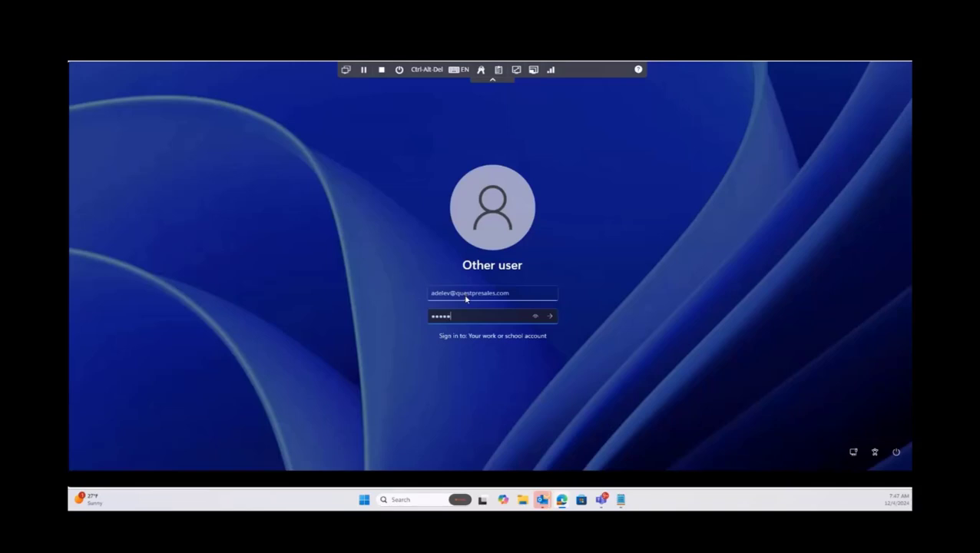
text(*)
key(Return)
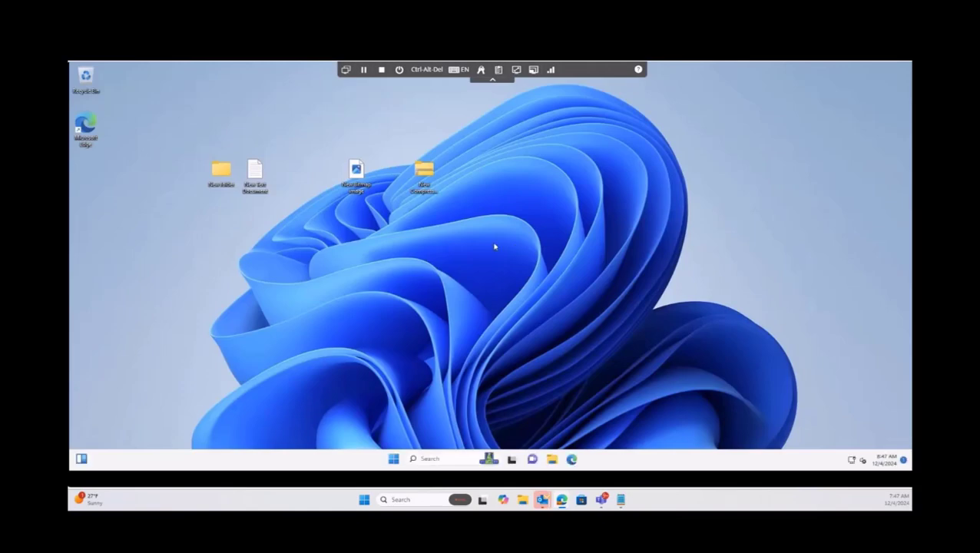
Run dsregcmd /status in Command Prompt and review the output showing AzureAdJoined: YES.
click(441, 460)
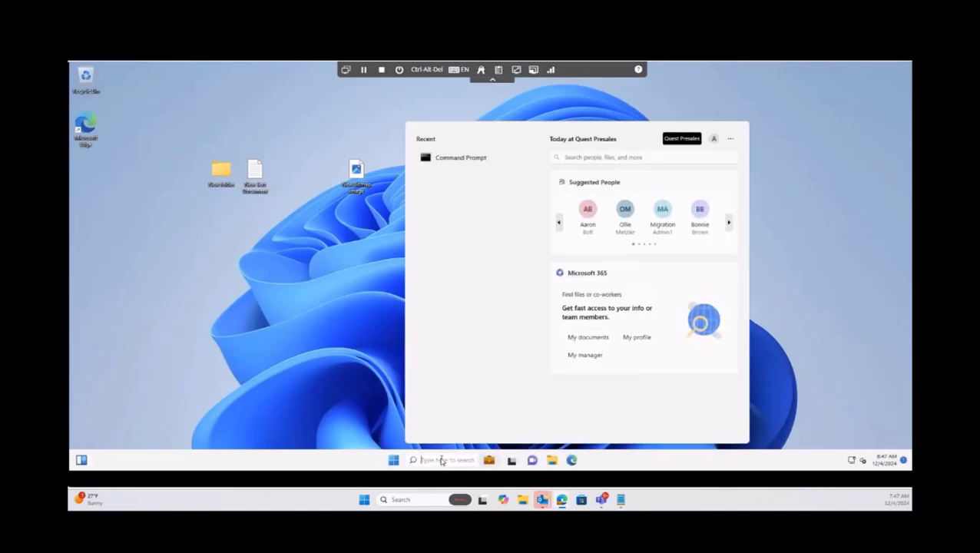
text(cmd)
key(Return)
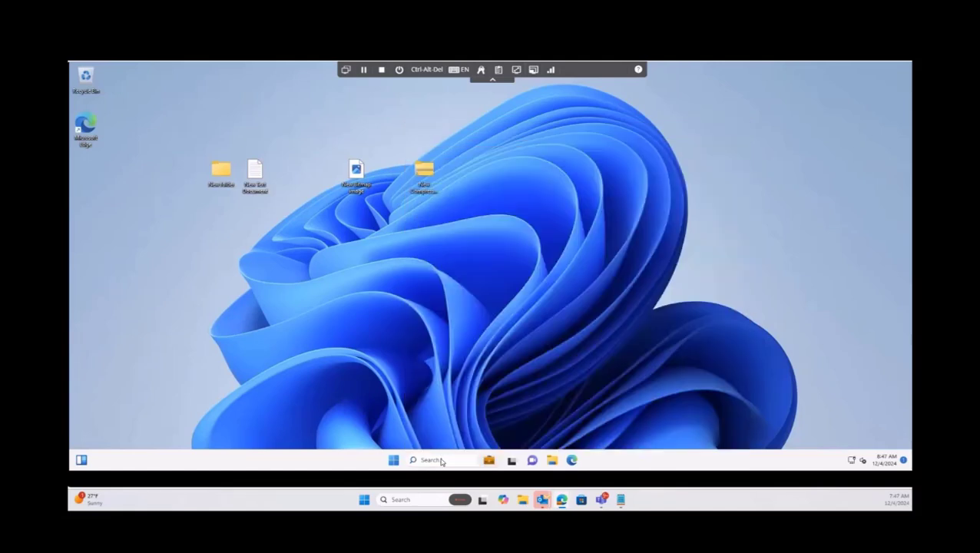
text(dsreg)
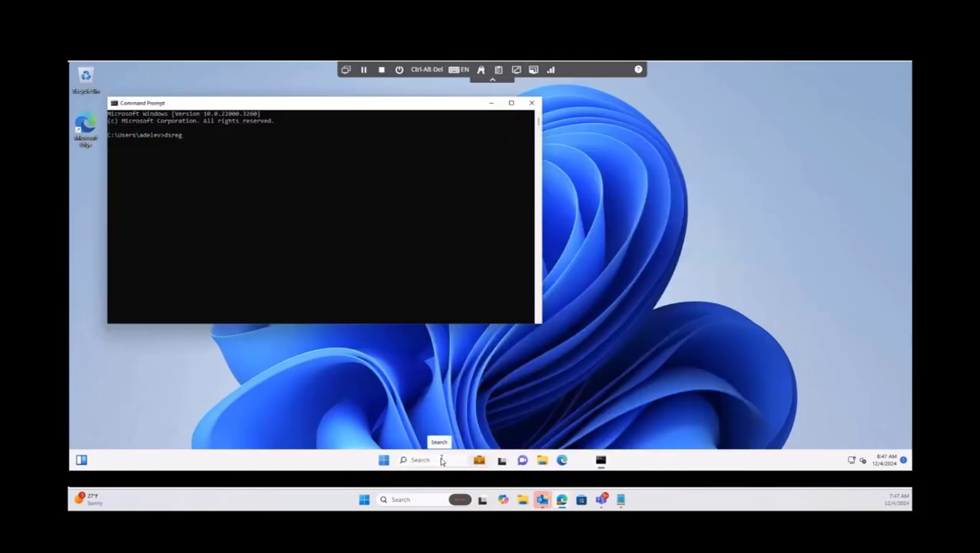
text(cmd /status)
key(Return)
scroll(427, 277, up, 10)
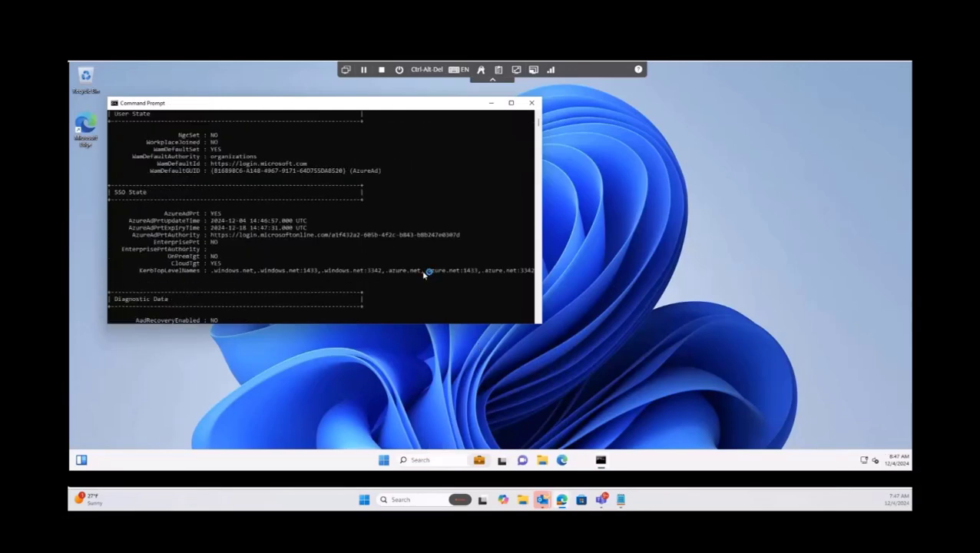
scroll(425, 275, up, 15)
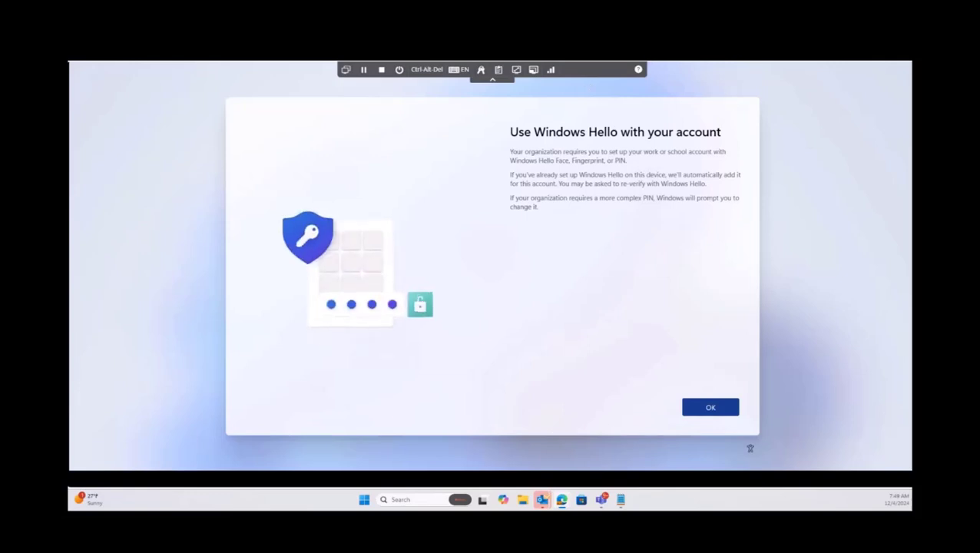
Accept the Windows Hello setup and verify identity with the texted verification code.
click(883, 43)
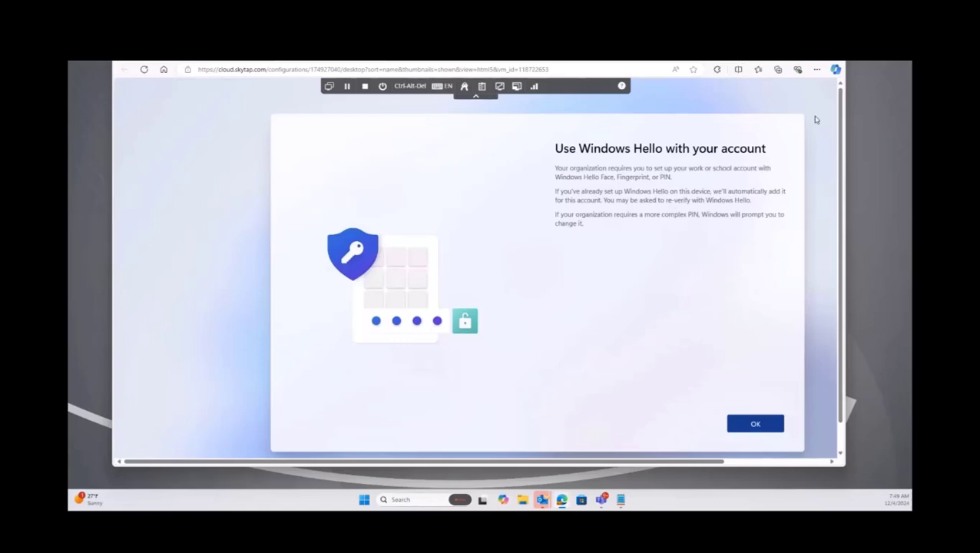
drag(841, 108, 841, 203)
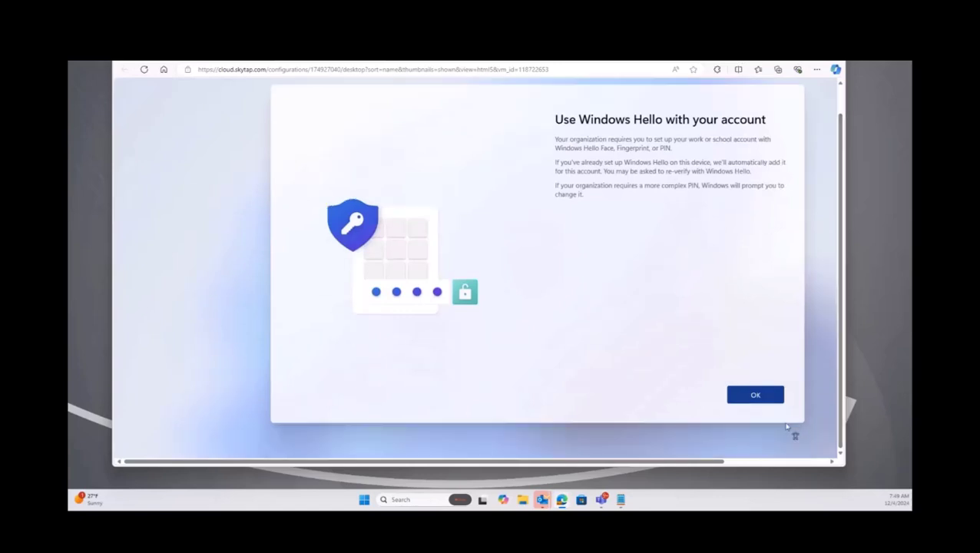
click(764, 403)
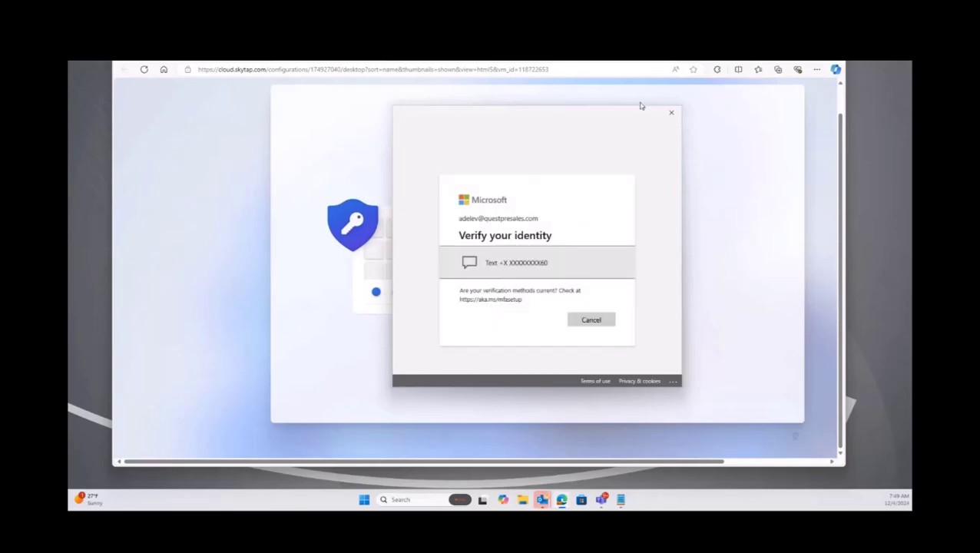
click(507, 263)
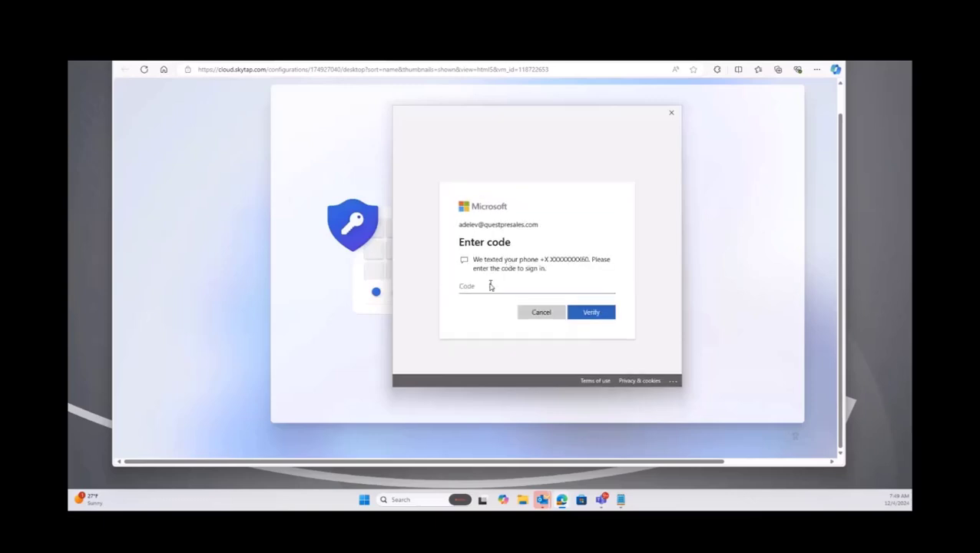
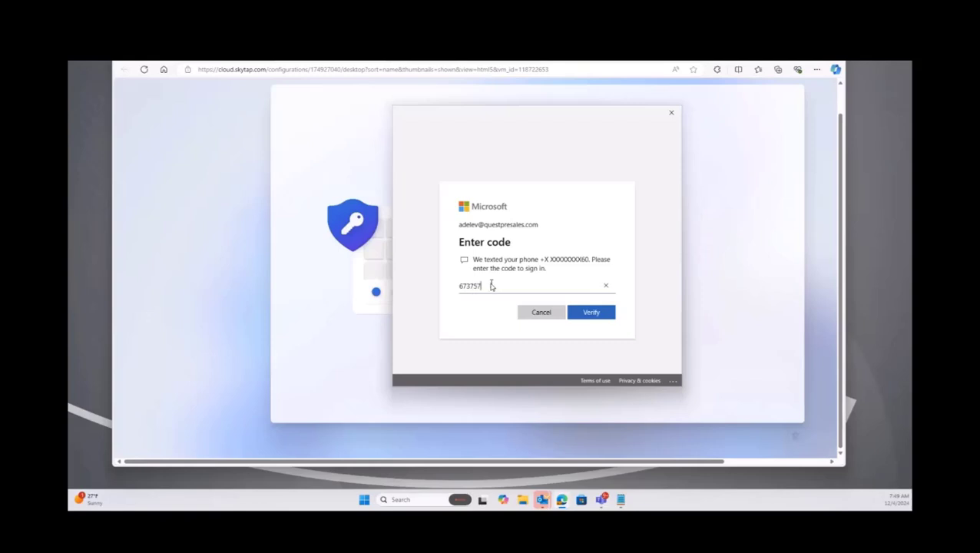
click(586, 316)
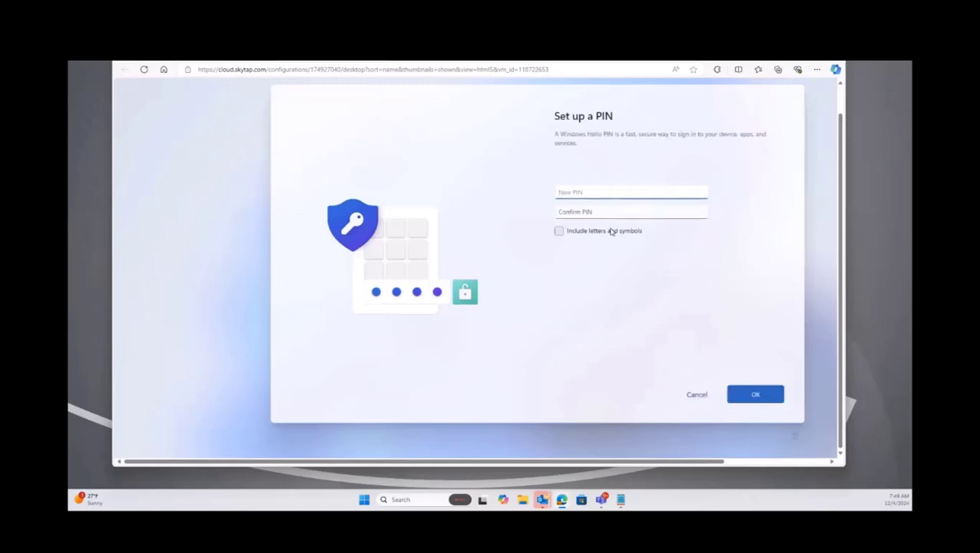
Enter and confirm a new six-digit Windows Hello PIN.
click(622, 212)
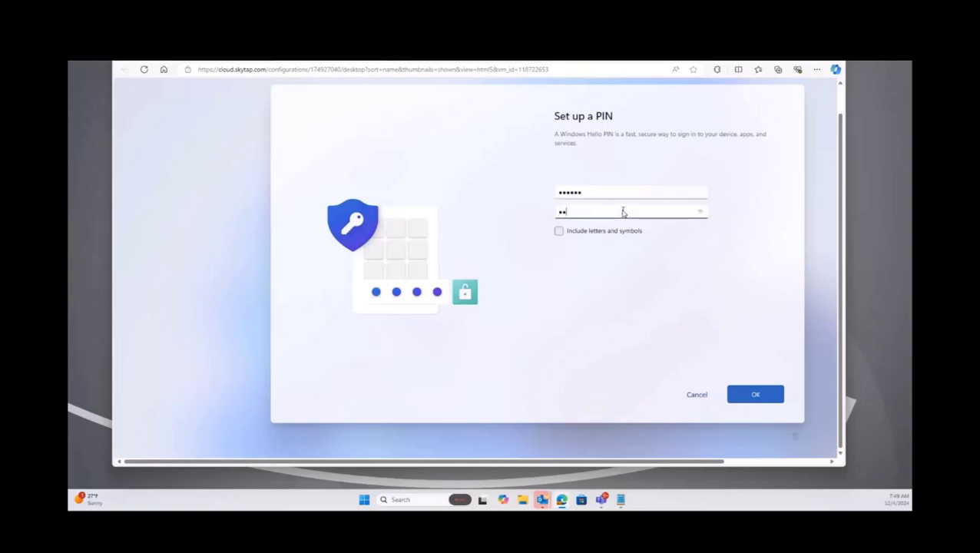
click(747, 396)
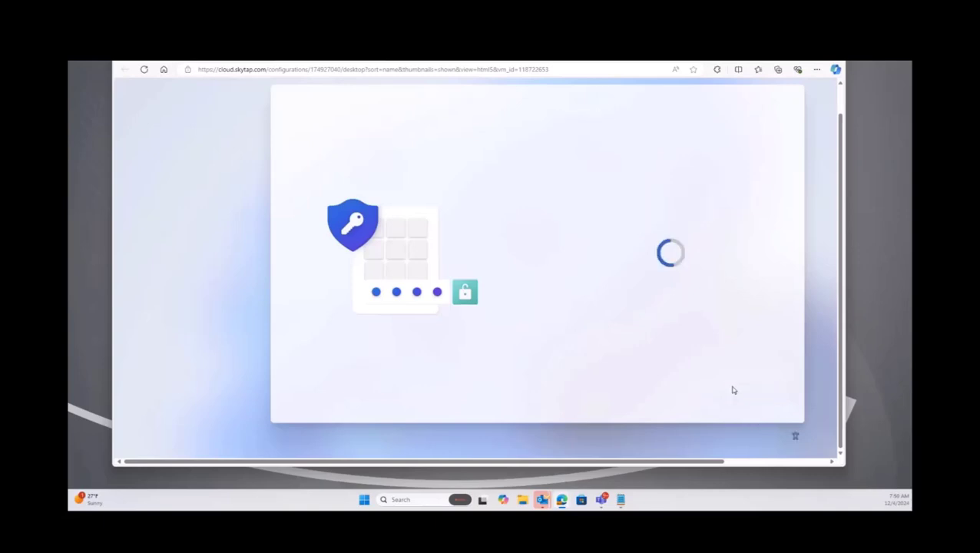